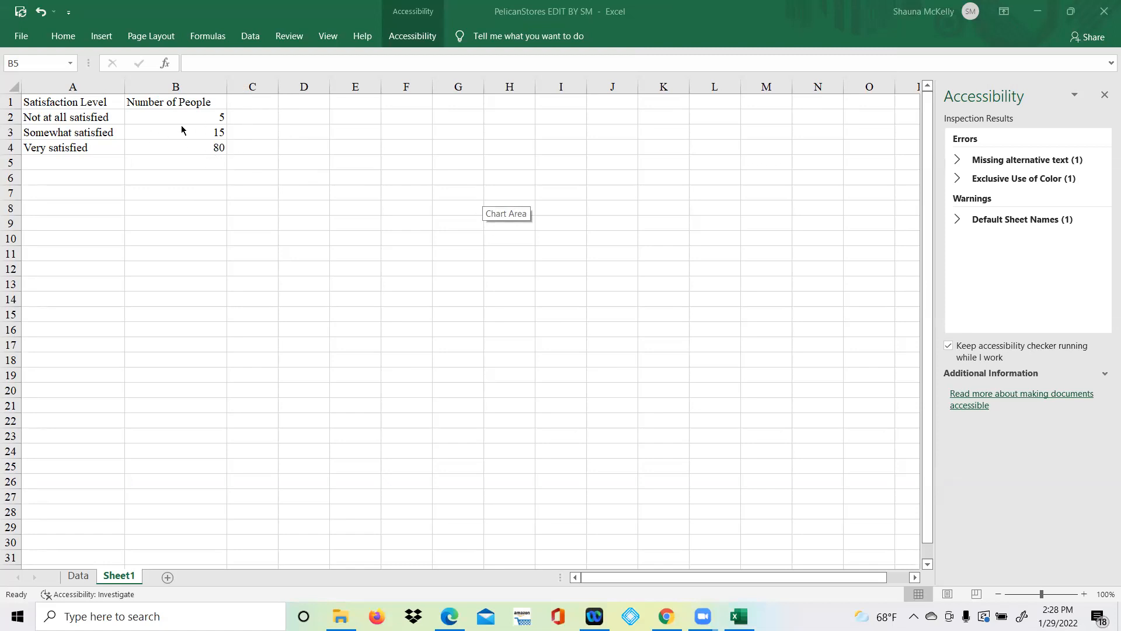
# Insert a basic 2-D pie chart of the satisfaction levels and number of people.
pyautogui.click(99, 37)
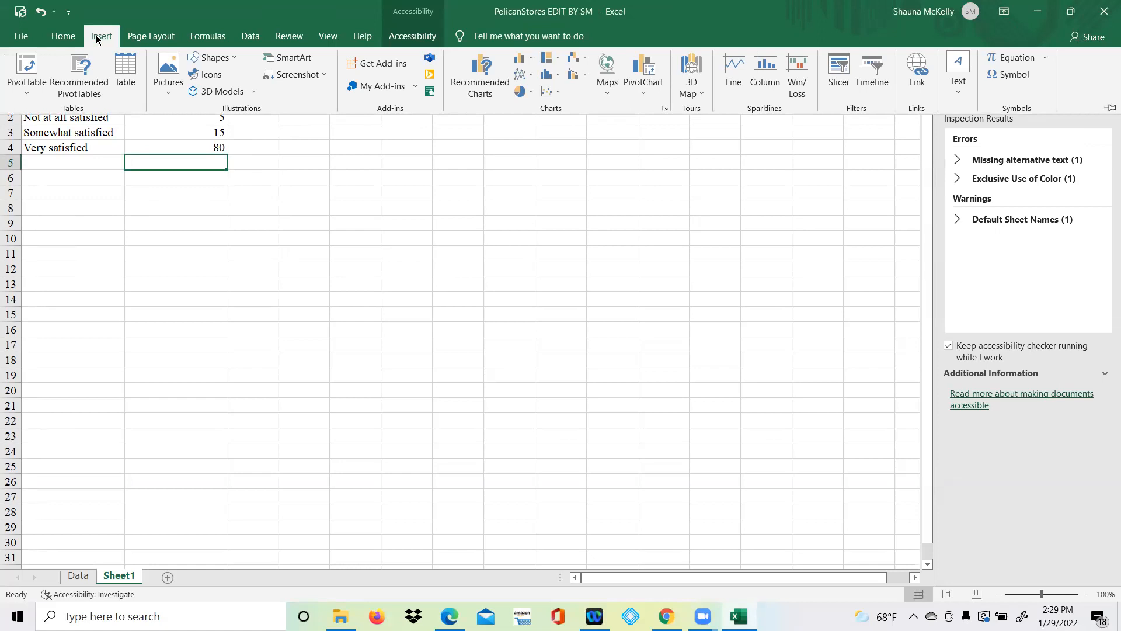
pyautogui.click(529, 97)
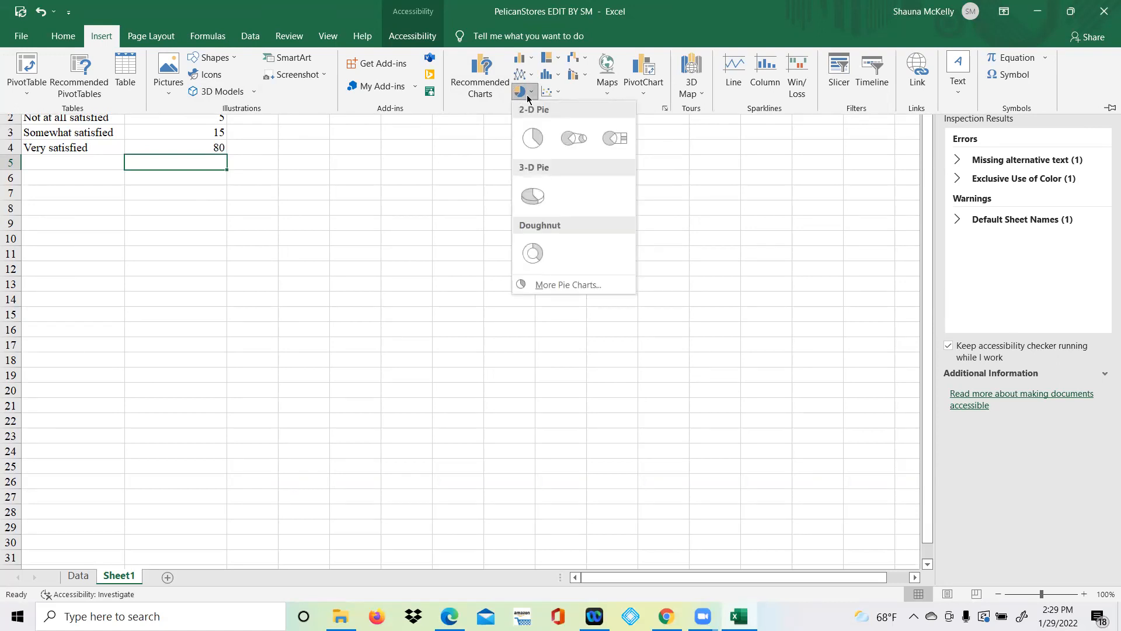
pyautogui.click(529, 137)
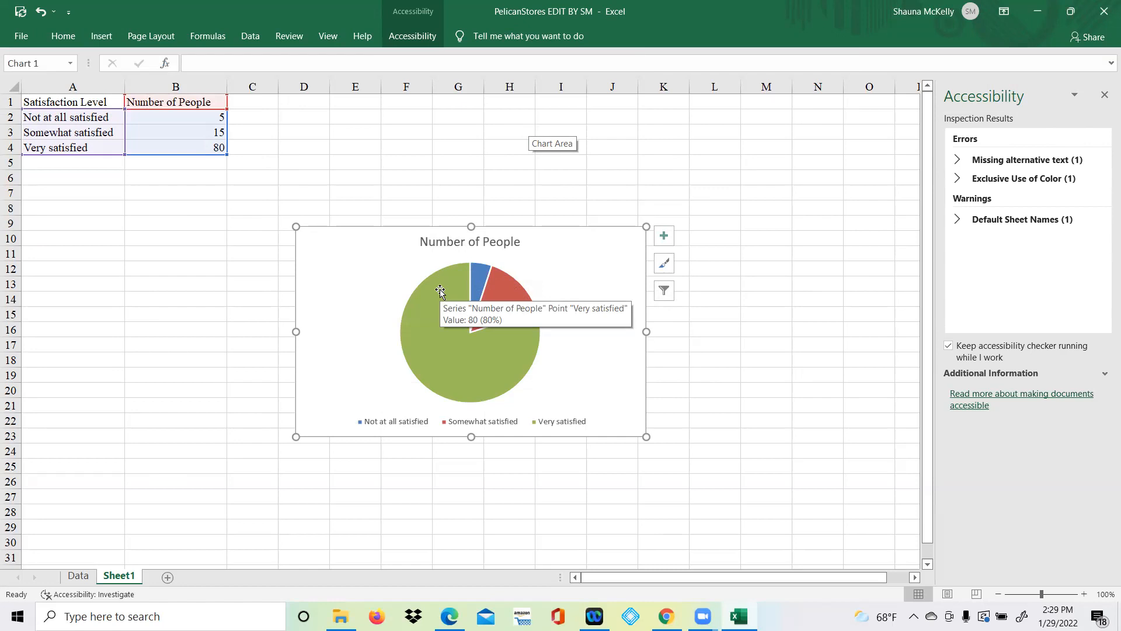
# Add data labels to the pie chart.
pyautogui.click(450, 345)
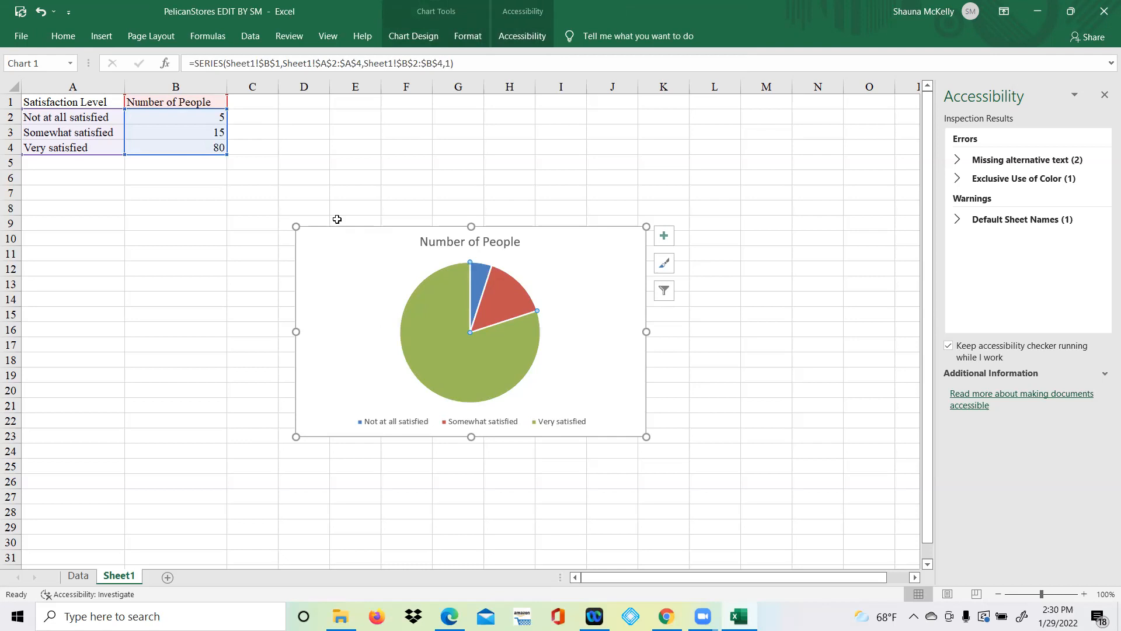
pyautogui.click(665, 242)
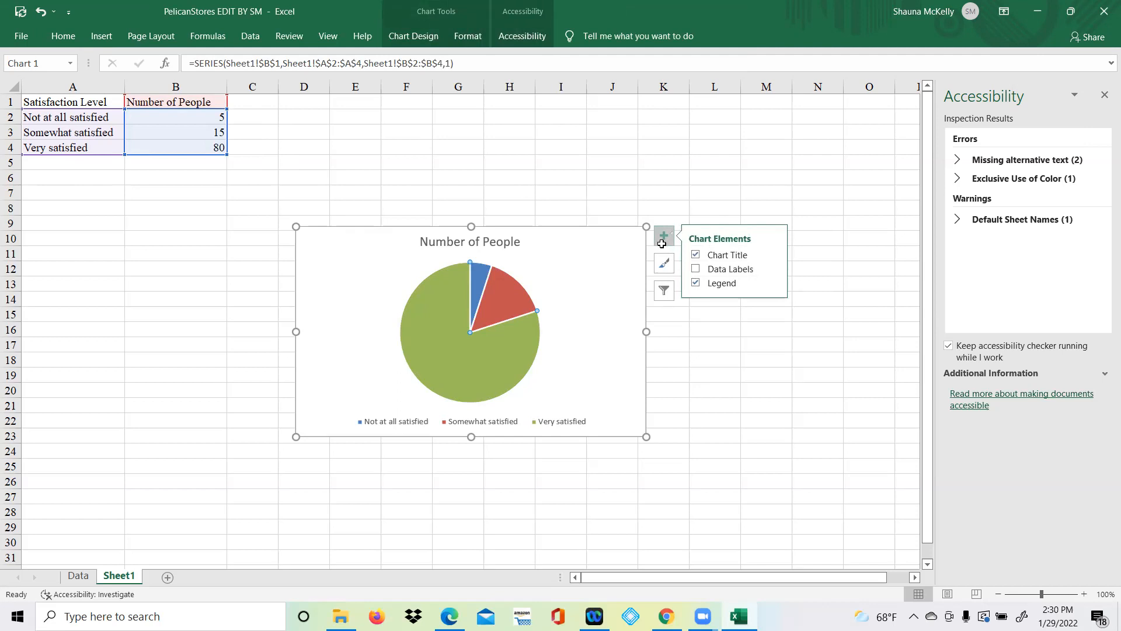
pyautogui.click(695, 268)
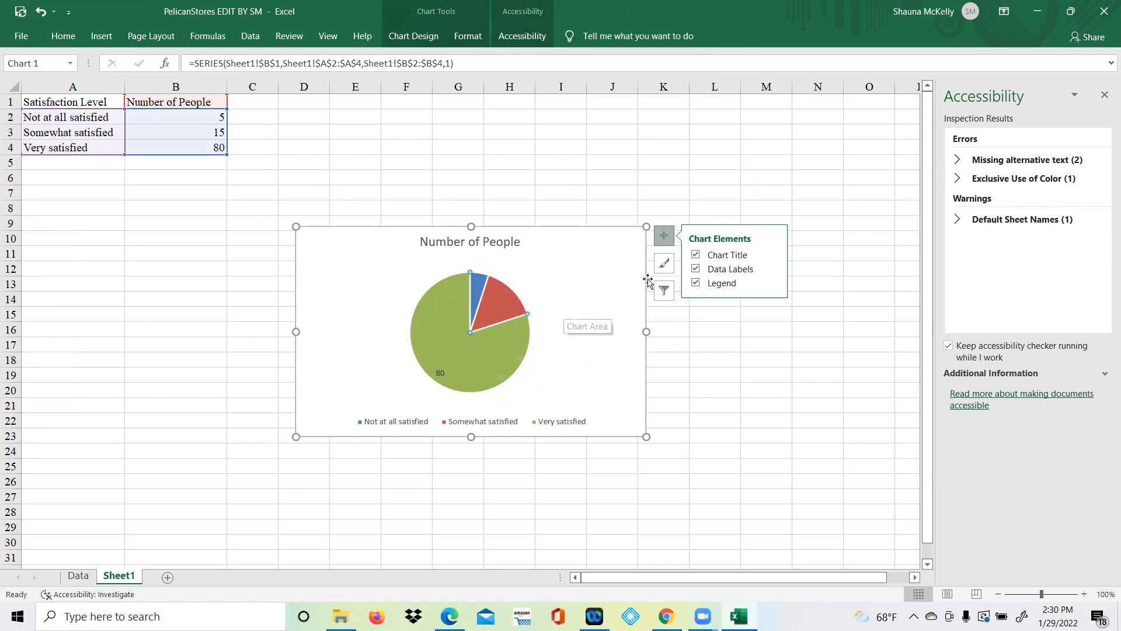
# Apply the third chart style, with the grey gradient background, and enlarge the pie chart upward to row 1.
pyautogui.click(664, 267)
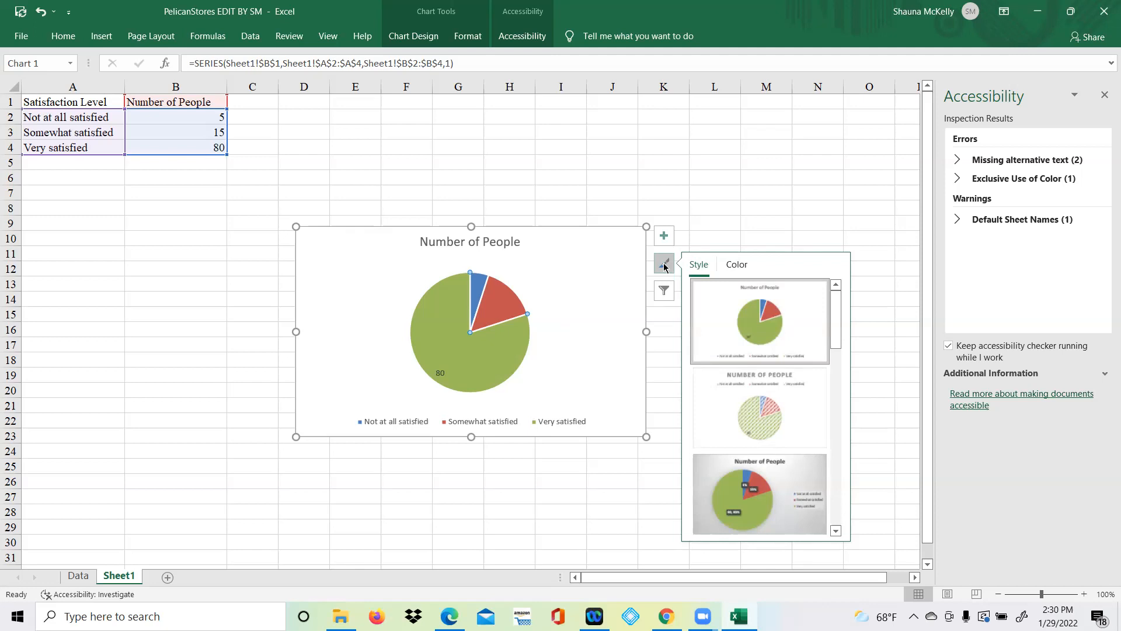
pyautogui.click(741, 489)
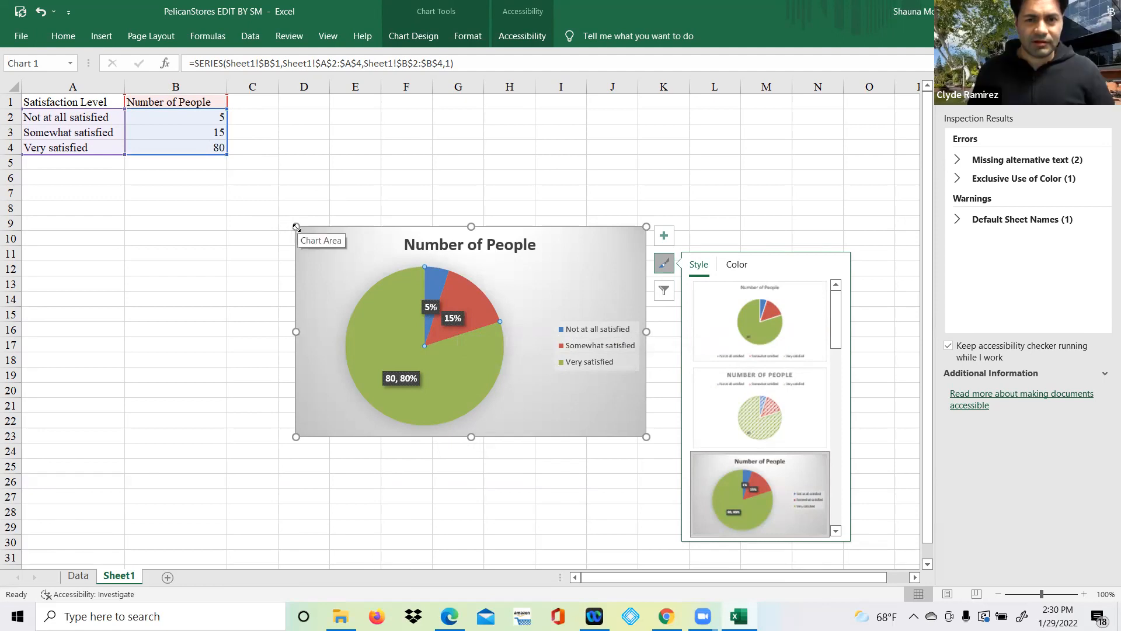
pyautogui.moveTo(292, 227); pyautogui.dragTo(288, 100)
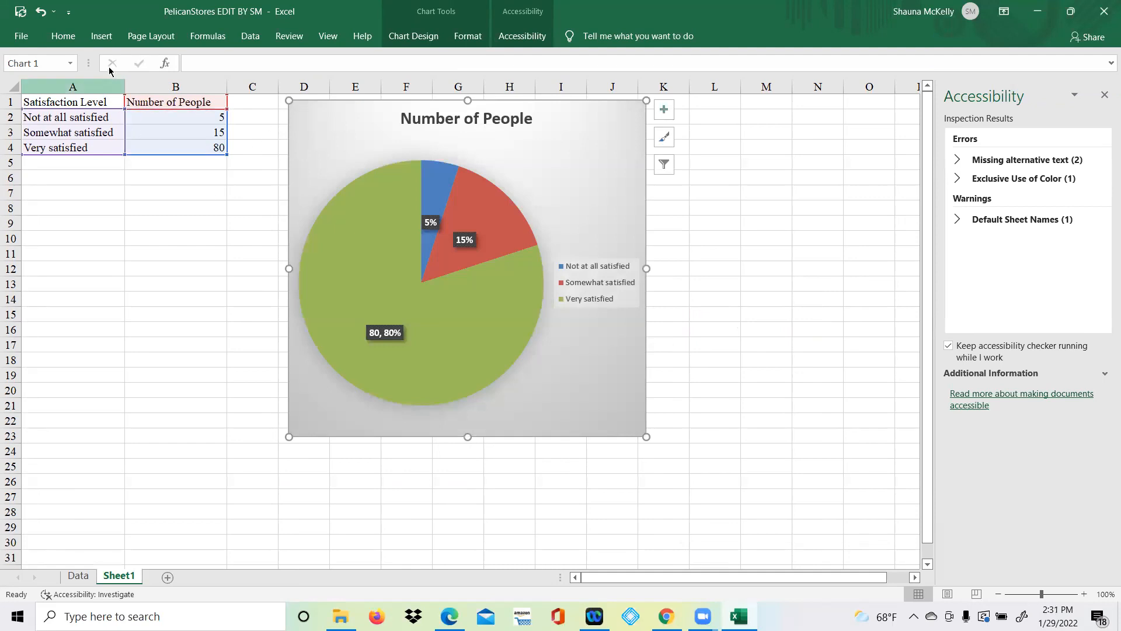
# Search the available commands for "bar chart".
pyautogui.click(109, 44)
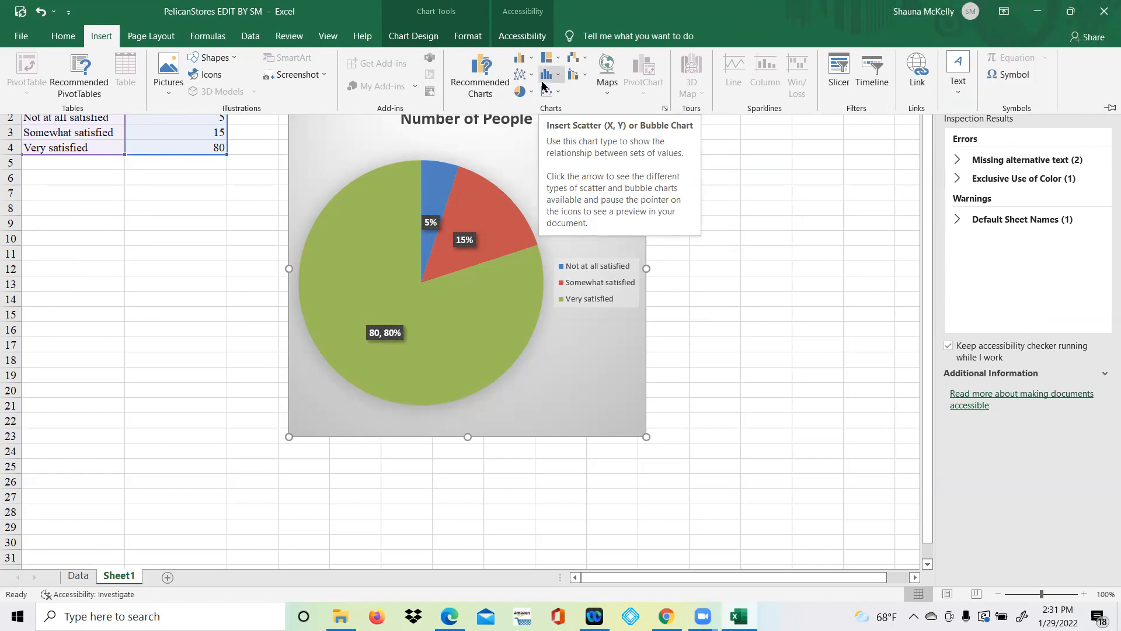
pyautogui.click(594, 33)
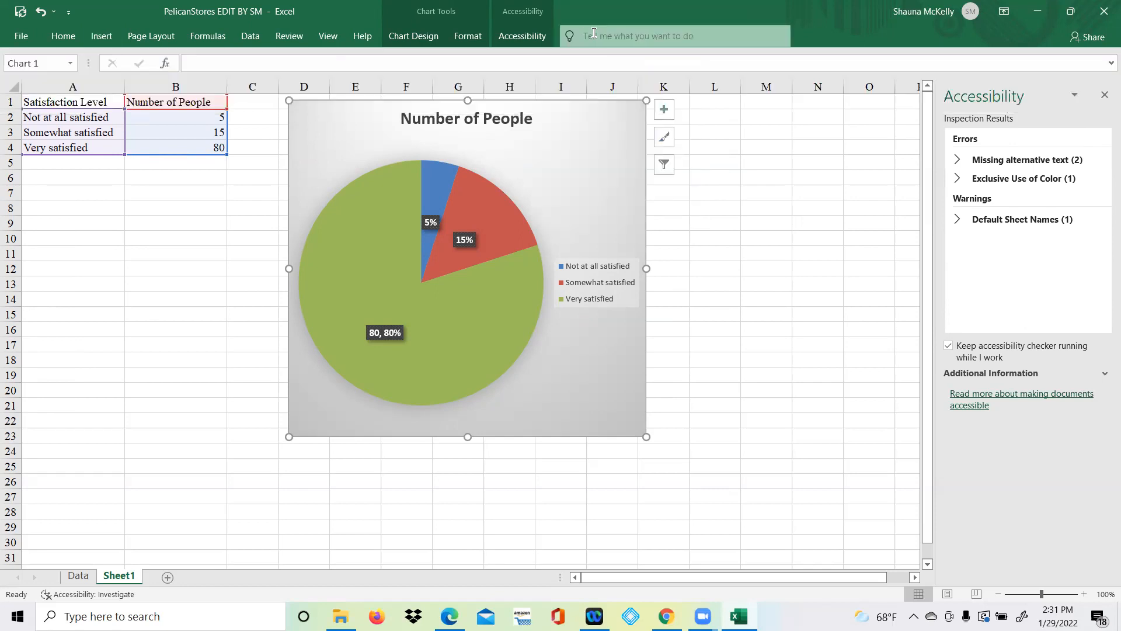
pyautogui.write('ba')
pyautogui.click(594, 34)
pyautogui.write('ba')
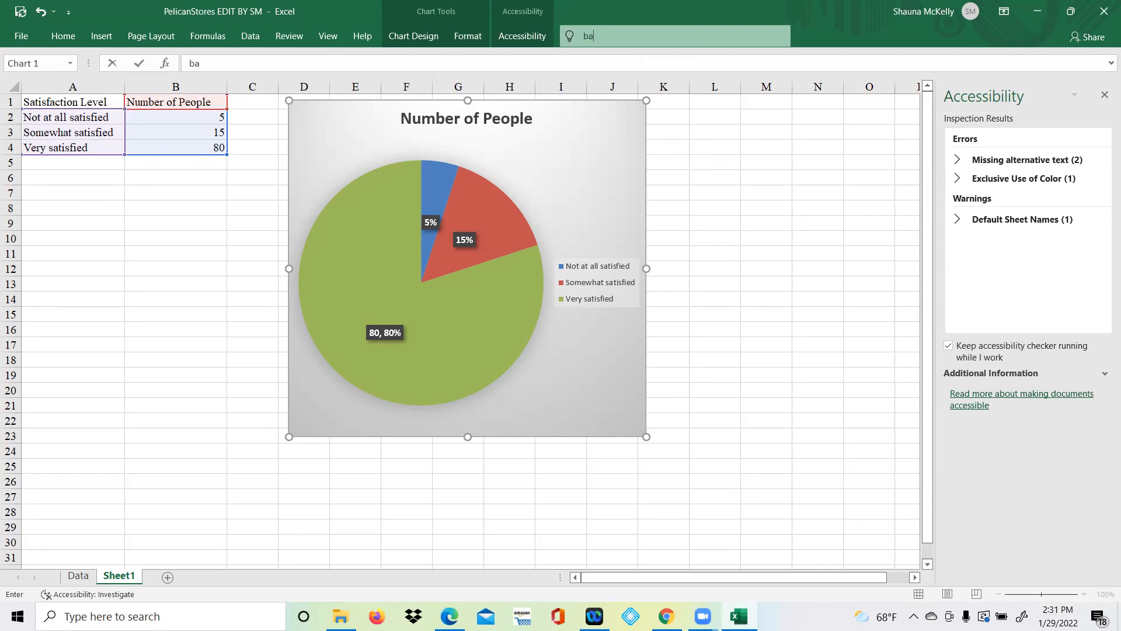
pyautogui.write('r c')
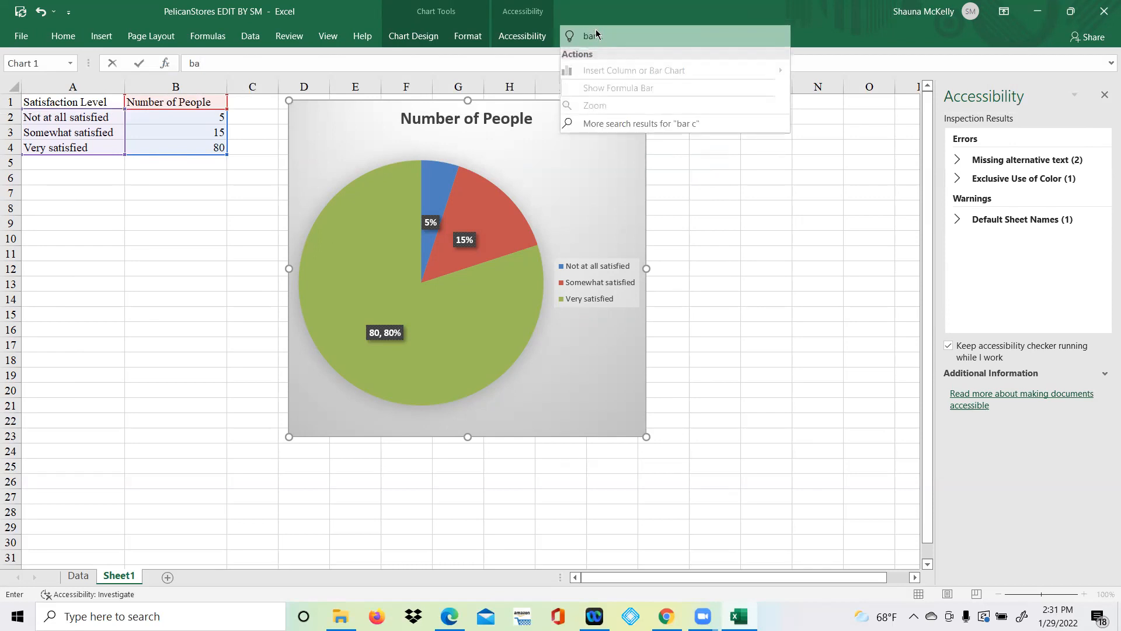
pyautogui.write('hart')
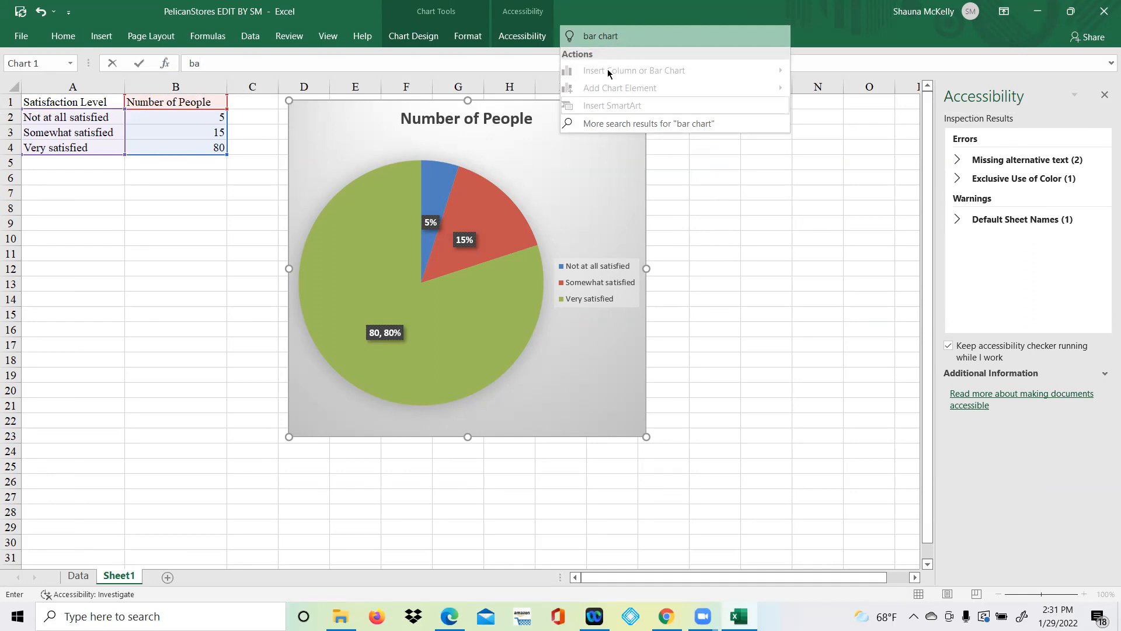
pyautogui.click(681, 255)
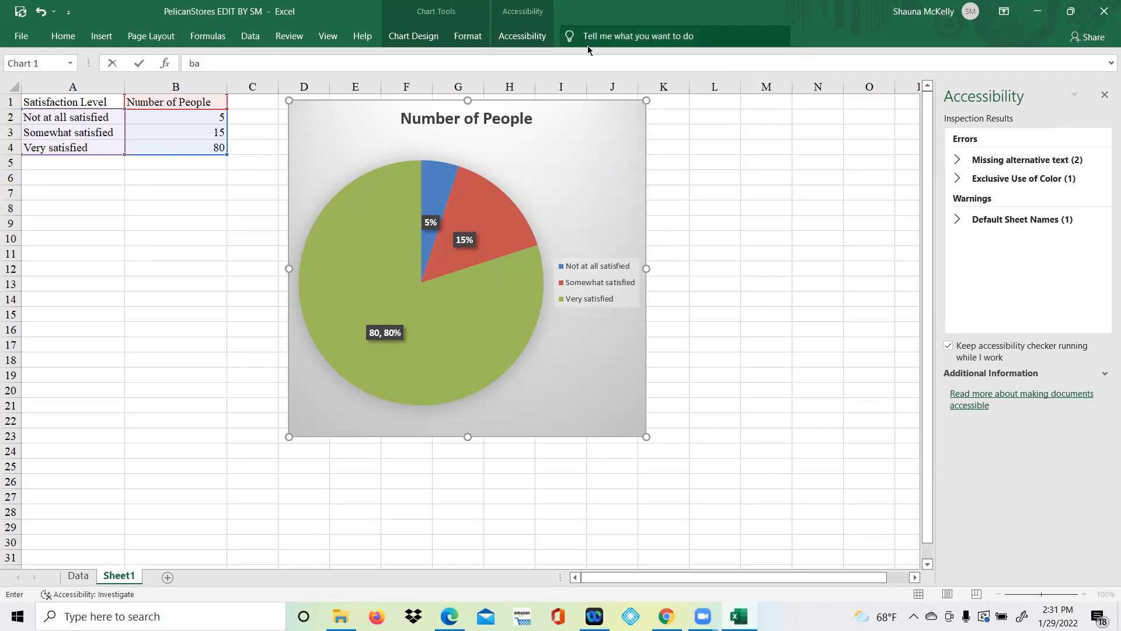
pyautogui.click(99, 36)
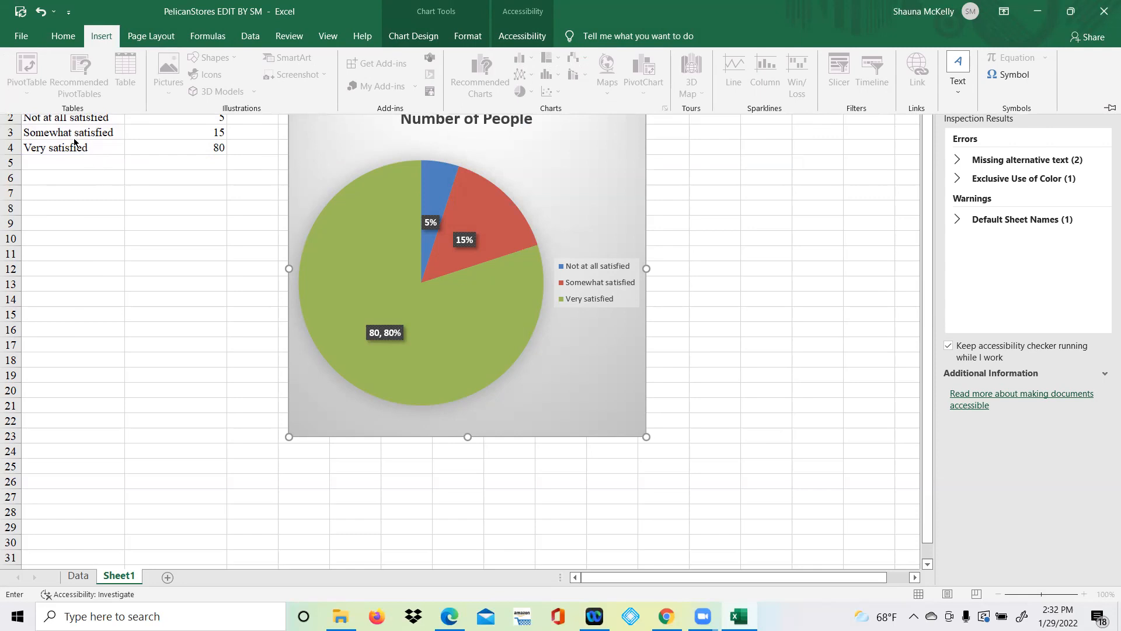
pyautogui.click(57, 121)
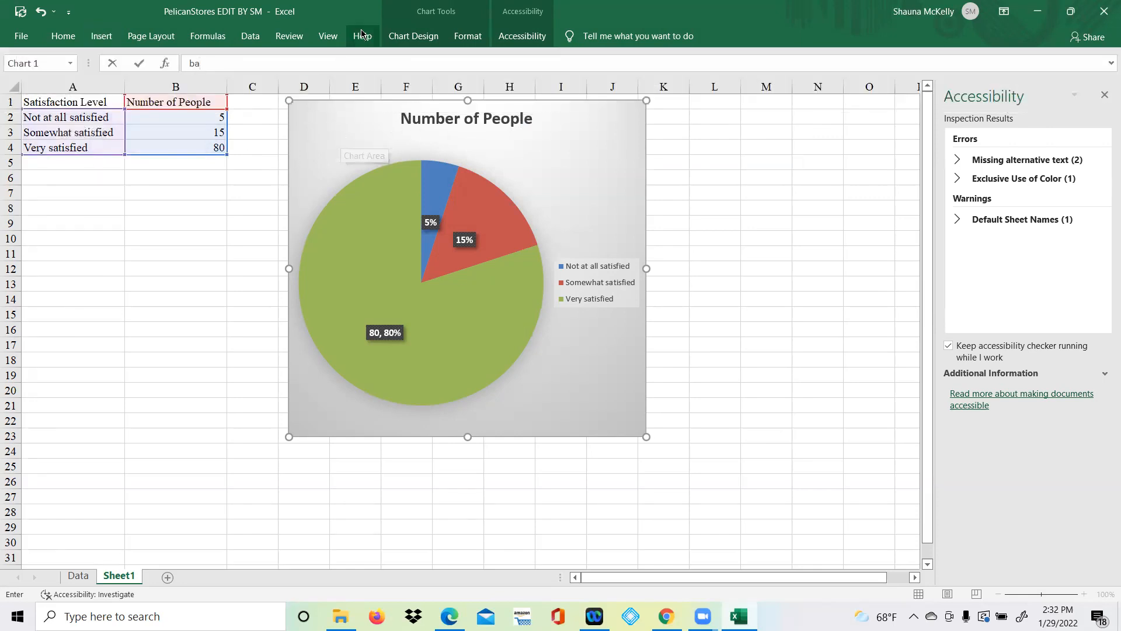
pyautogui.click(413, 34)
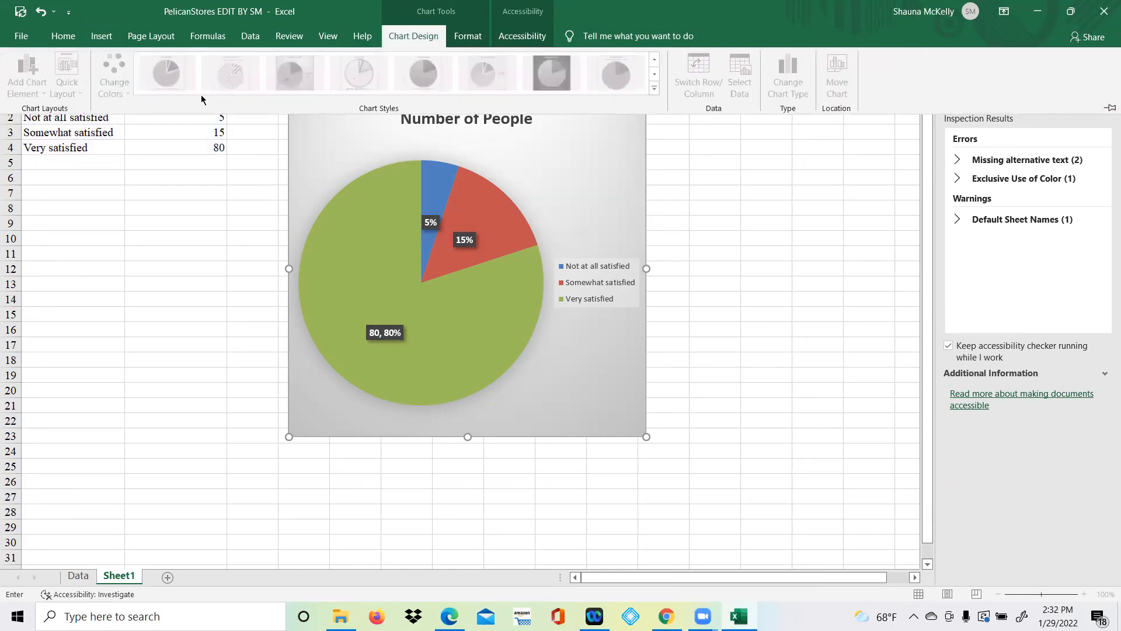
pyautogui.click(125, 268)
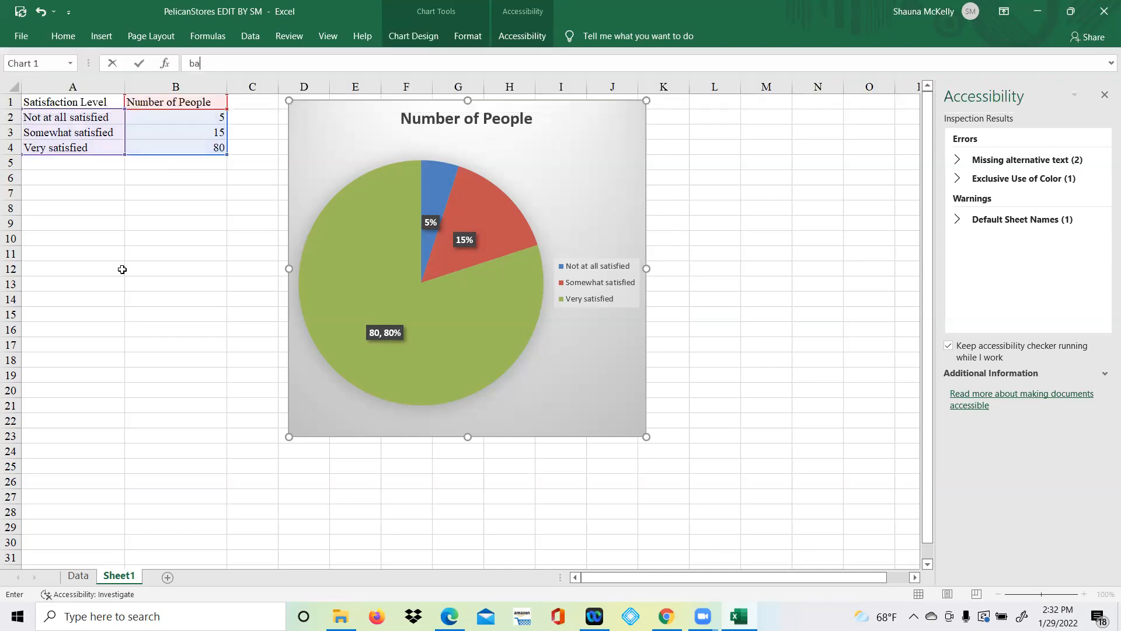
pyautogui.click(123, 314)
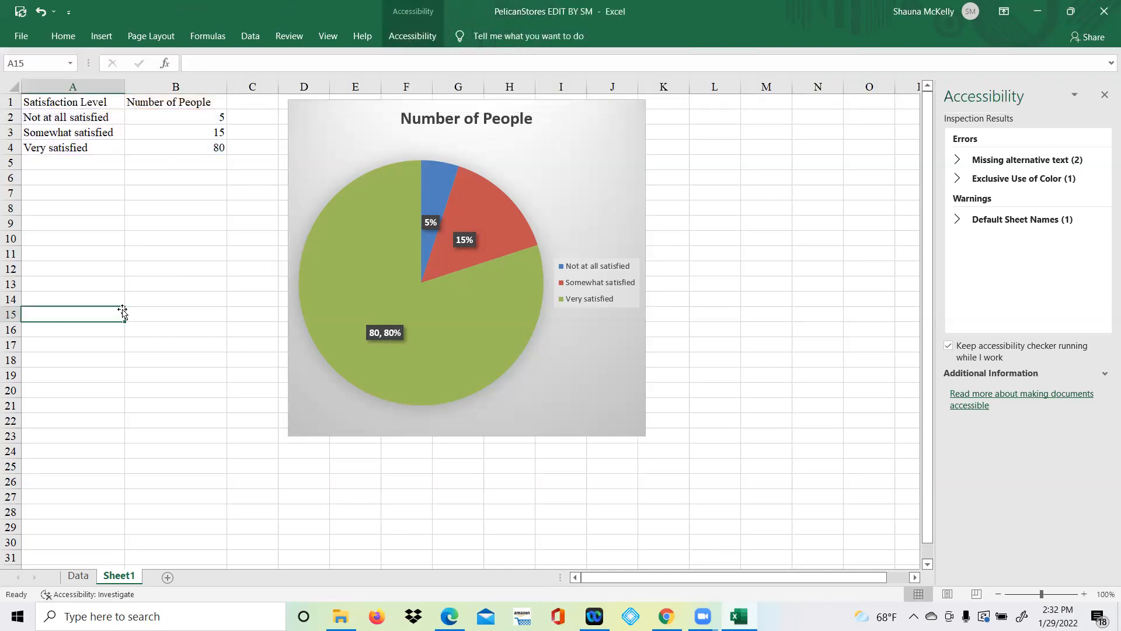
pyautogui.click(702, 311)
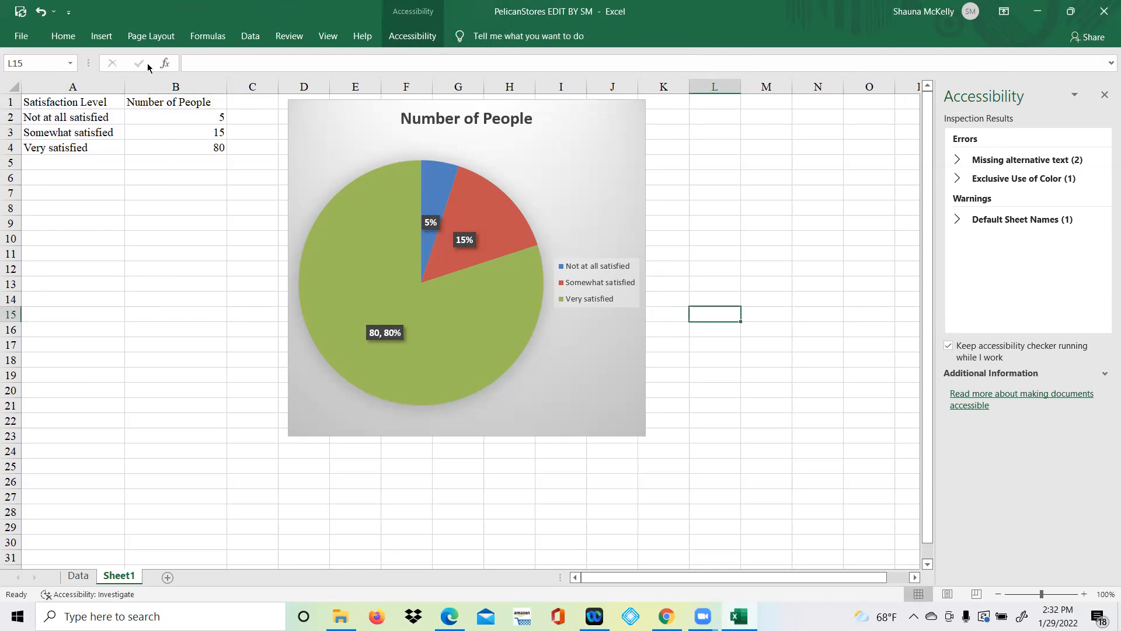
# Try to open the full selection of column charts with only empty cell L15 selected.
pyautogui.click(104, 35)
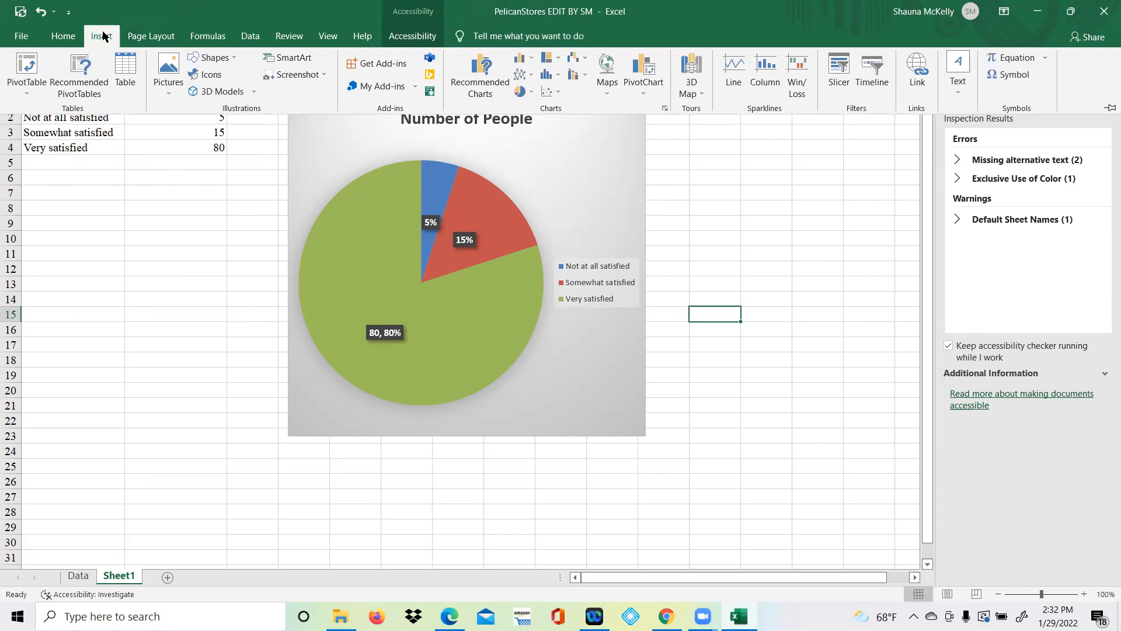
pyautogui.click(518, 59)
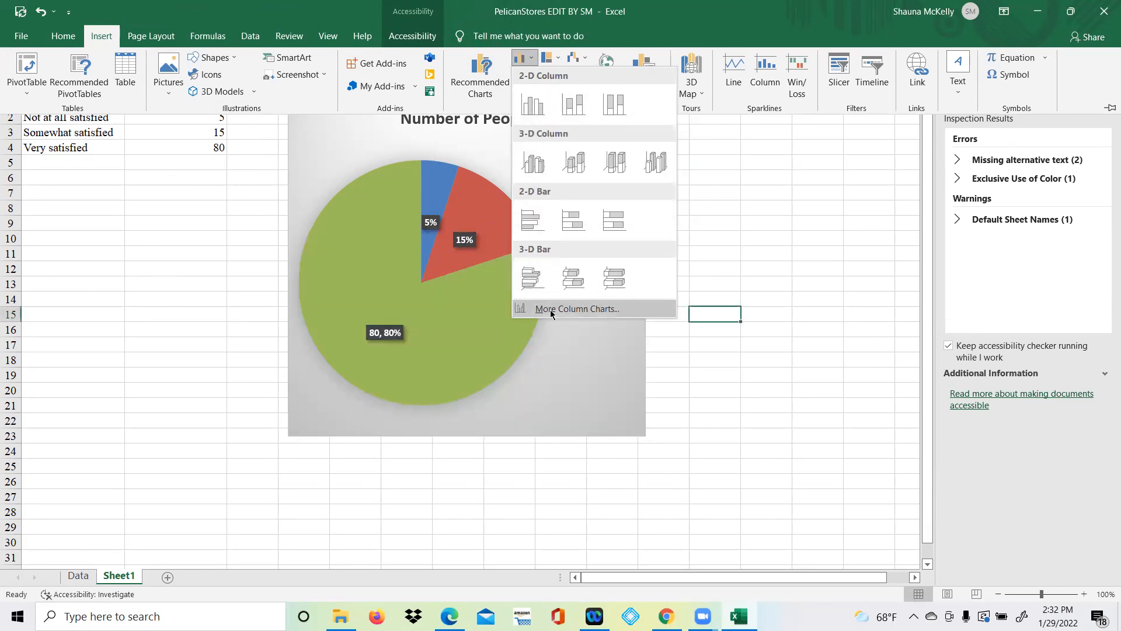
pyautogui.click(550, 310)
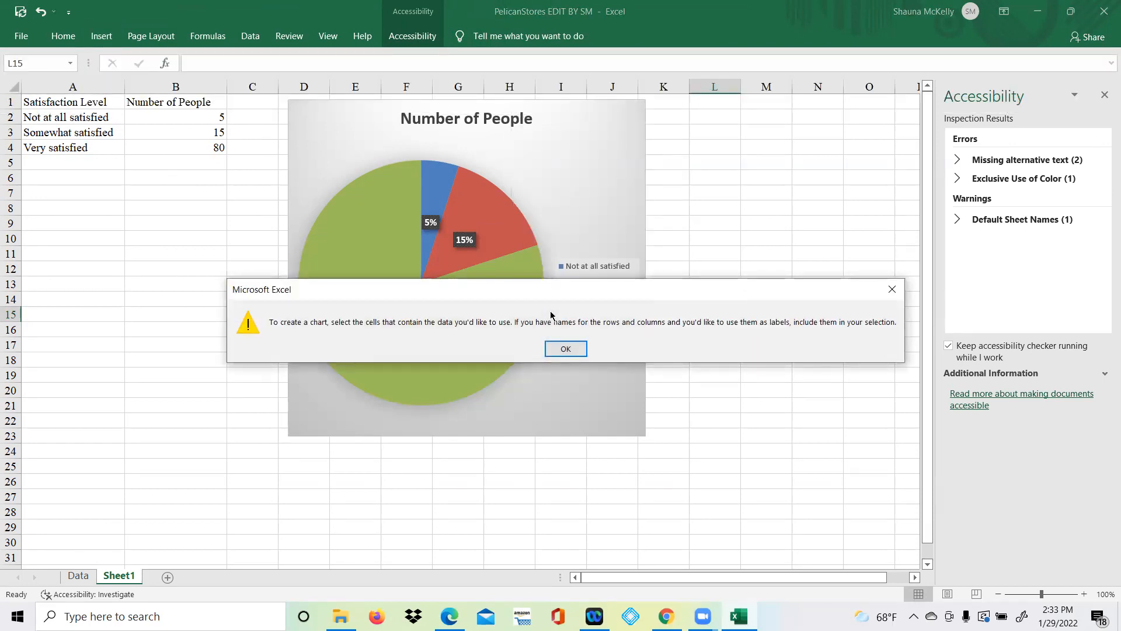
pyautogui.click(554, 348)
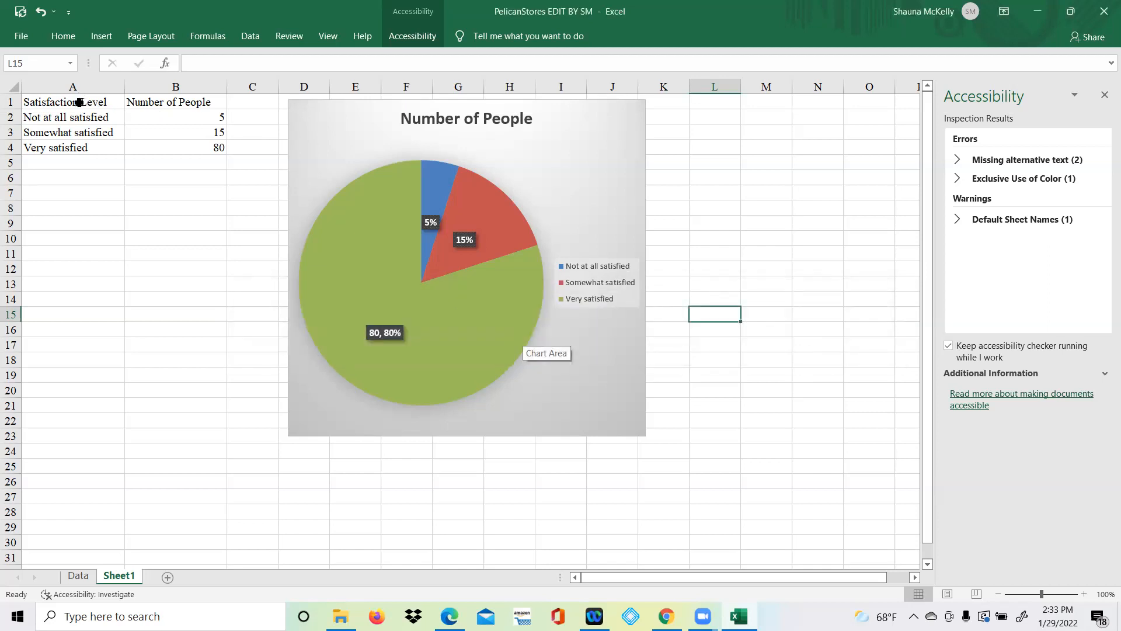
# Insert a 2-D clustered bar chart from A1:B4 and reshape it into a wide, short chart below the pie chart, around rows 23 to 29.
pyautogui.moveTo(79, 102); pyautogui.dragTo(176, 148)
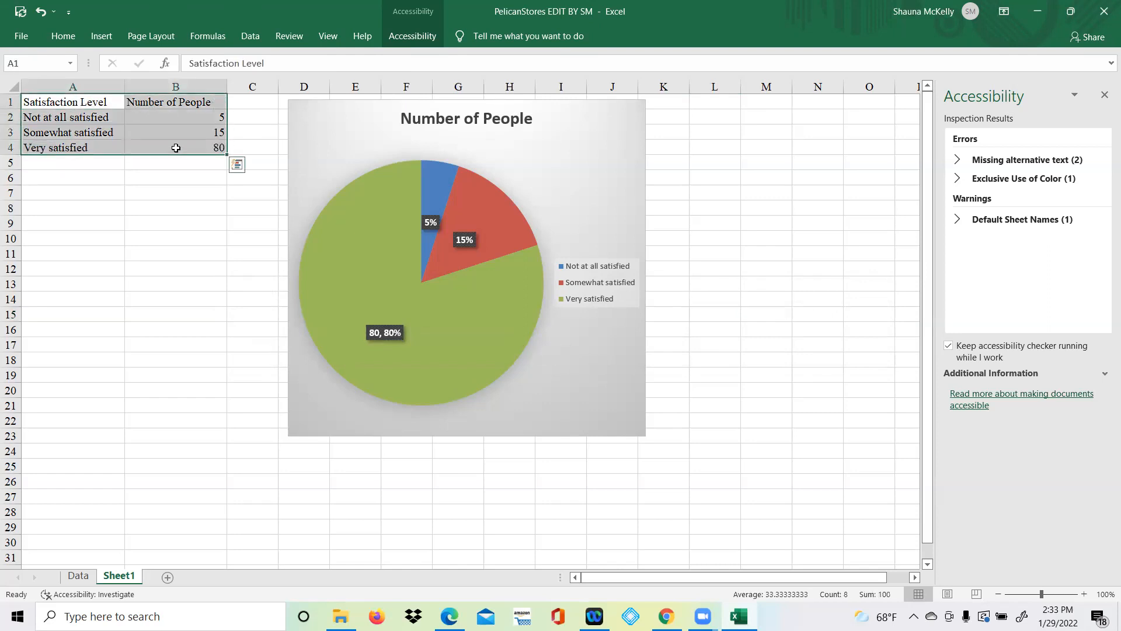
pyautogui.click(102, 36)
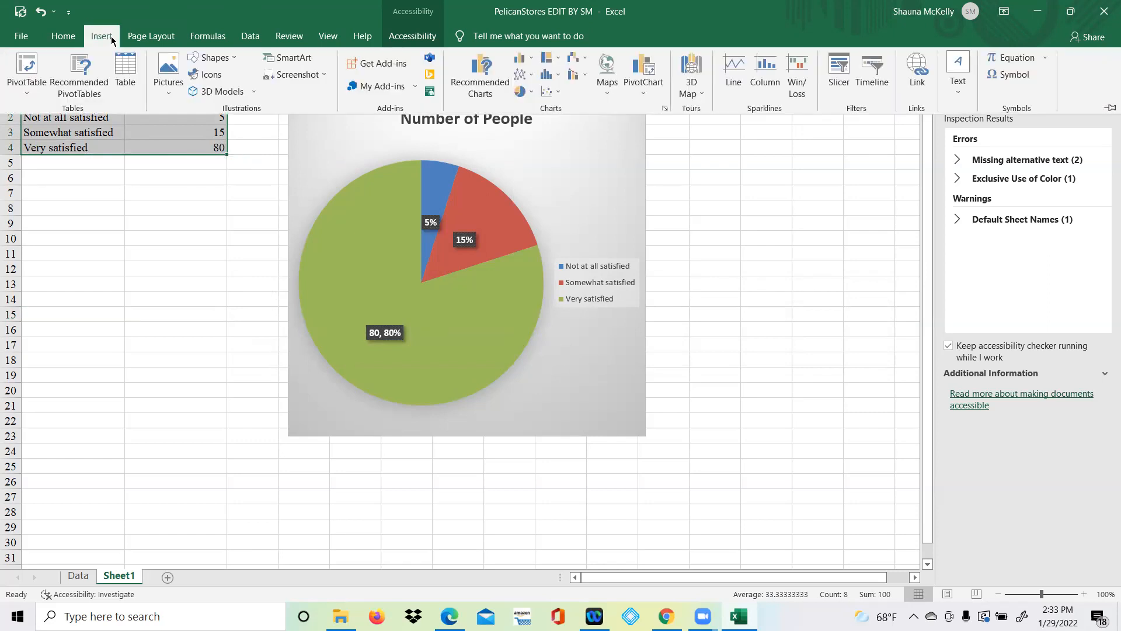
pyautogui.click(518, 59)
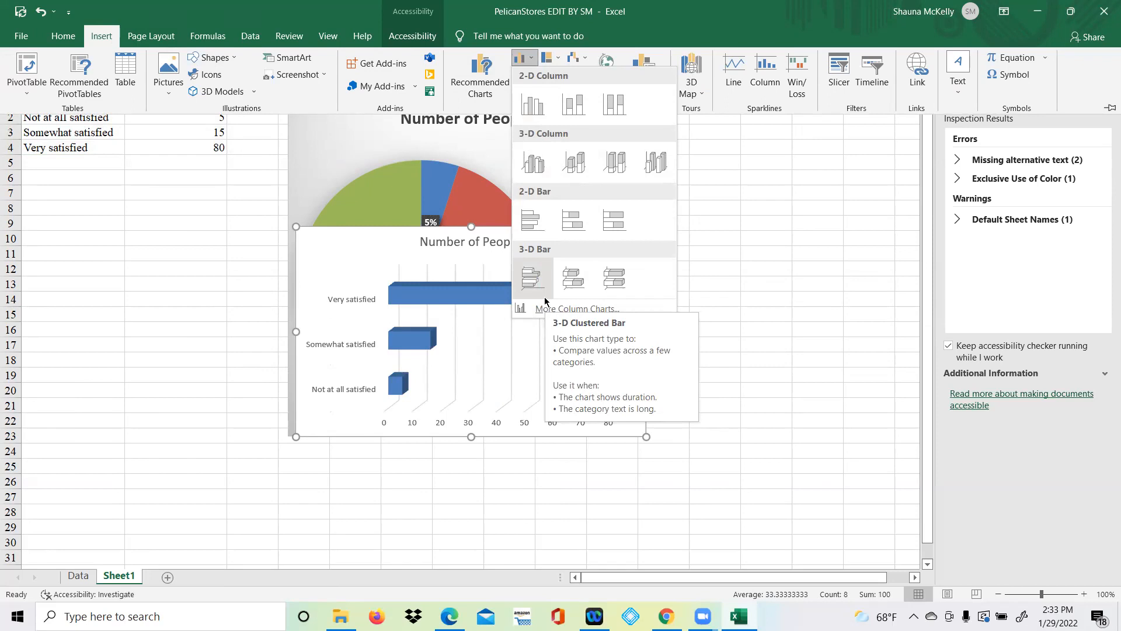
pyautogui.click(536, 234)
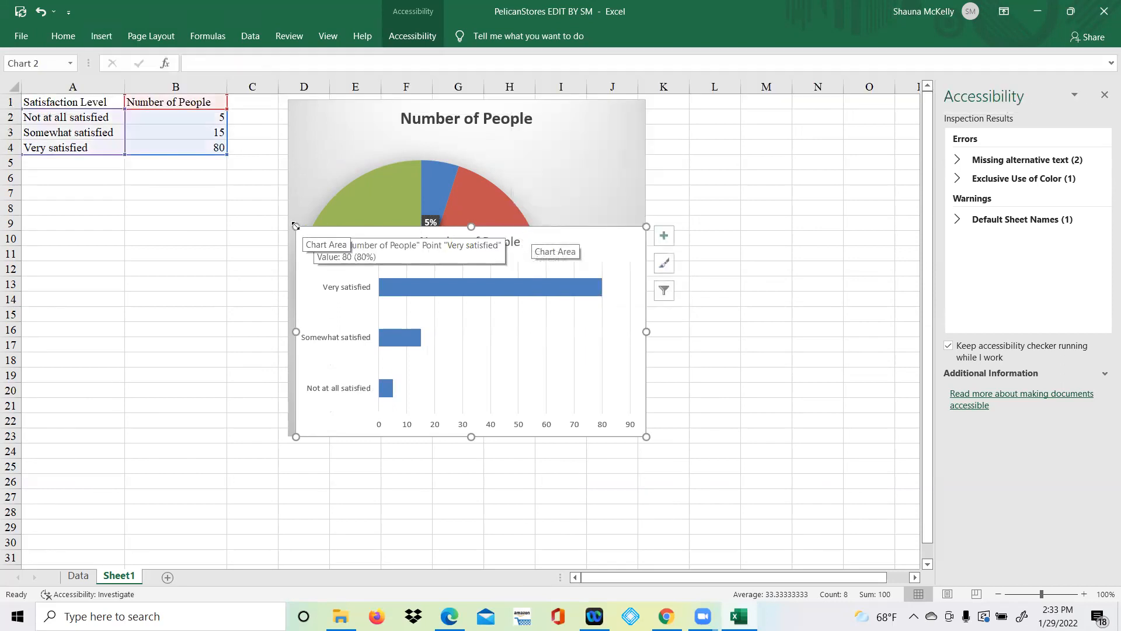
pyautogui.moveTo(296, 226); pyautogui.dragTo(50, 538)
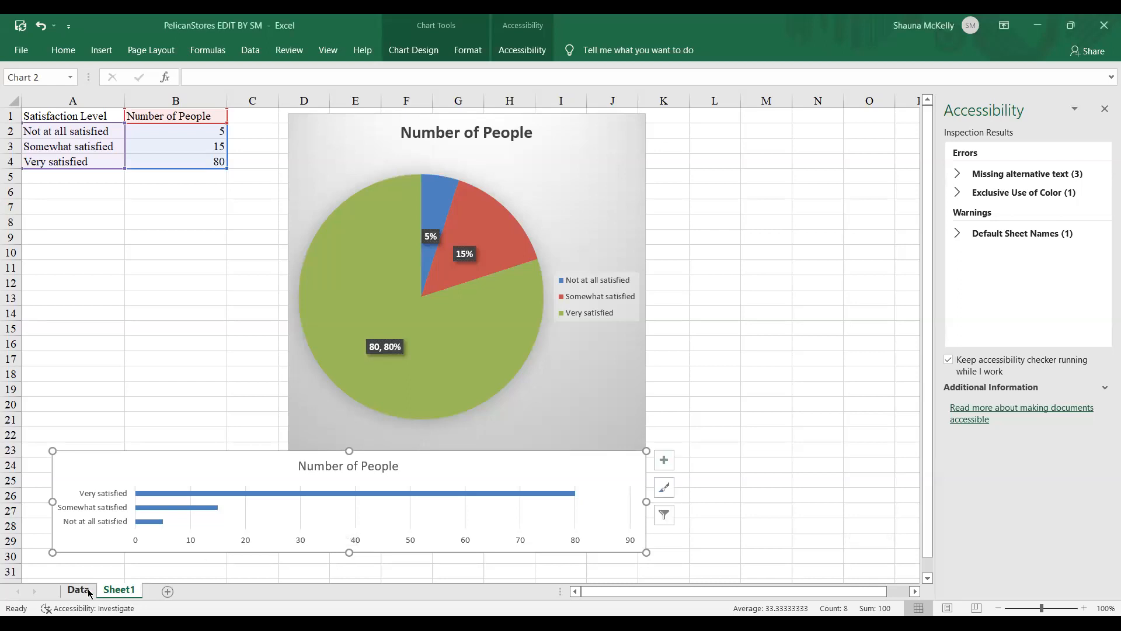
# Switch to the Data sheet and look at the available sources for inserting a PivotTable.
pyautogui.click(78, 590)
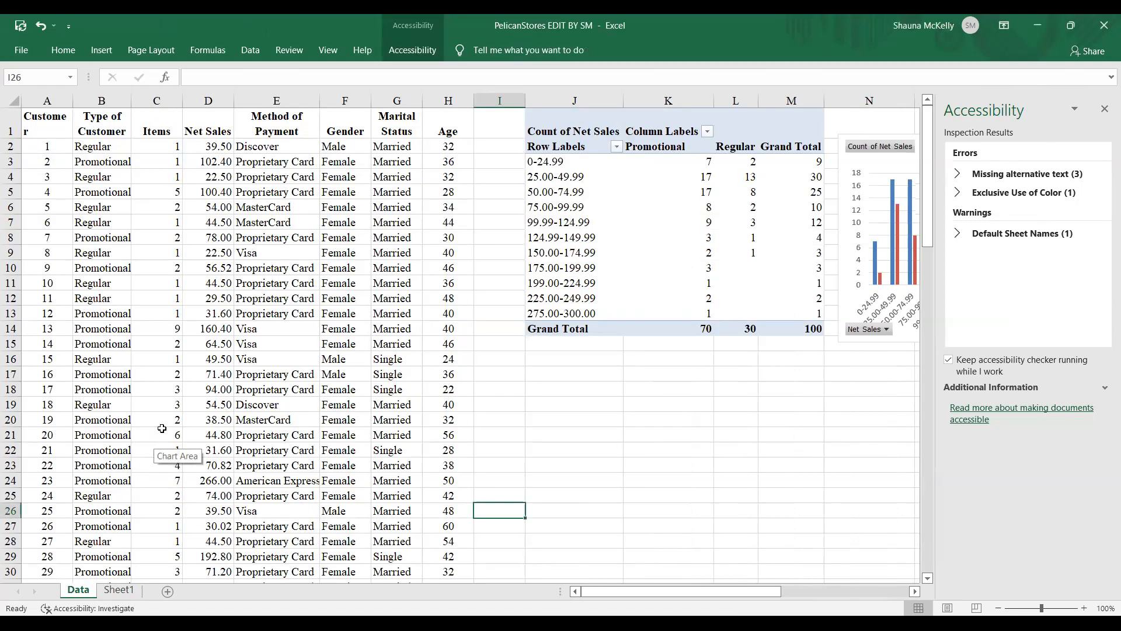
pyautogui.click(108, 53)
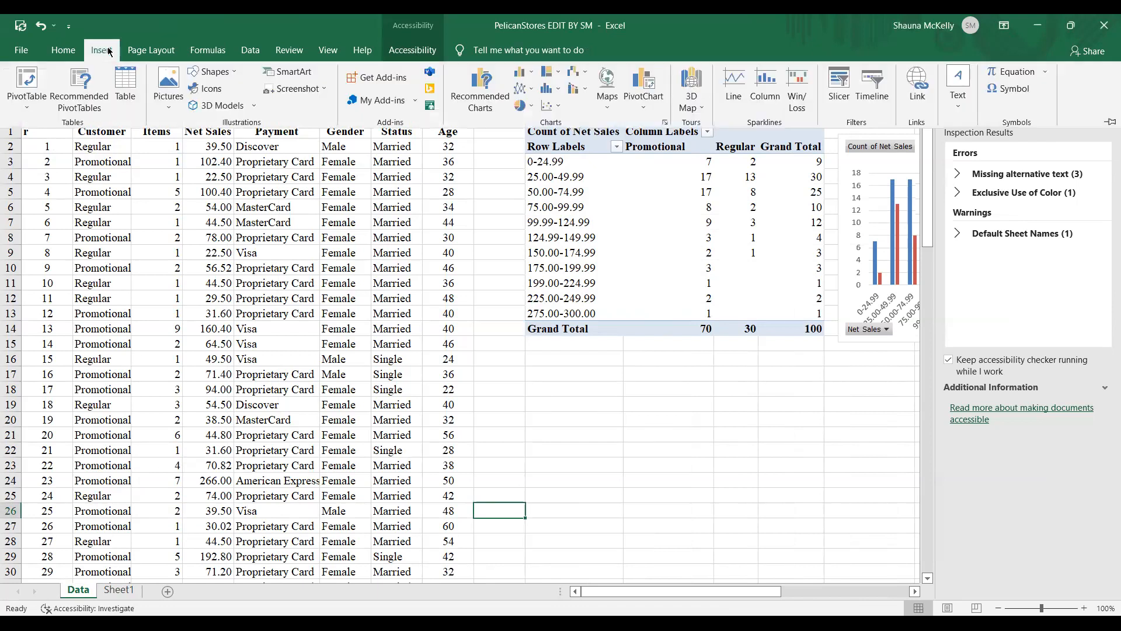
pyautogui.click(158, 92)
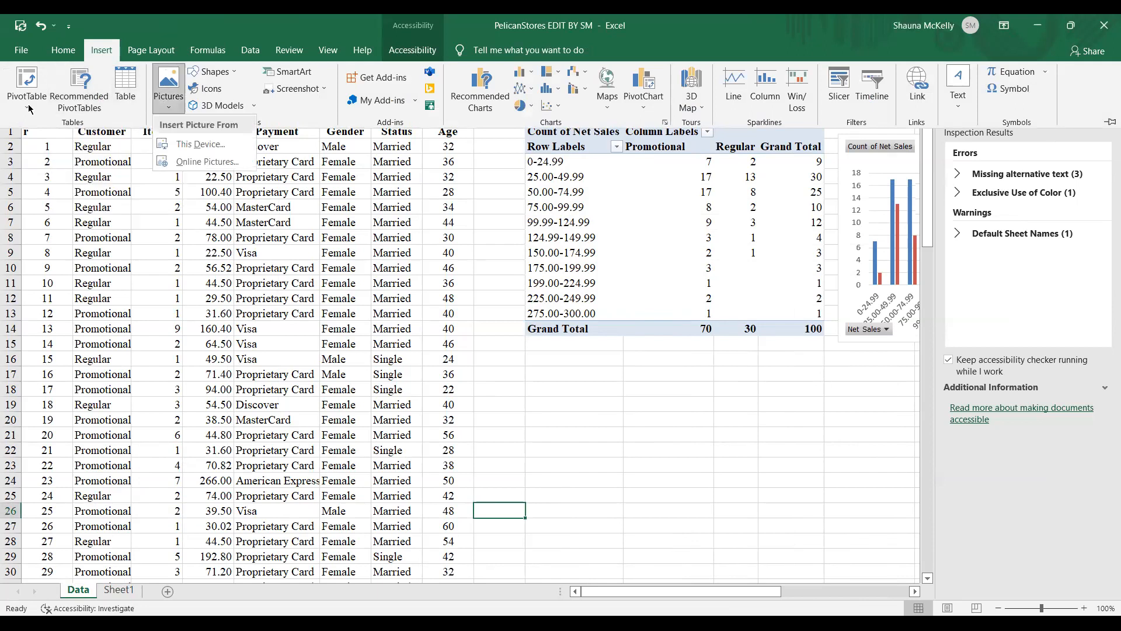
pyautogui.click(29, 109)
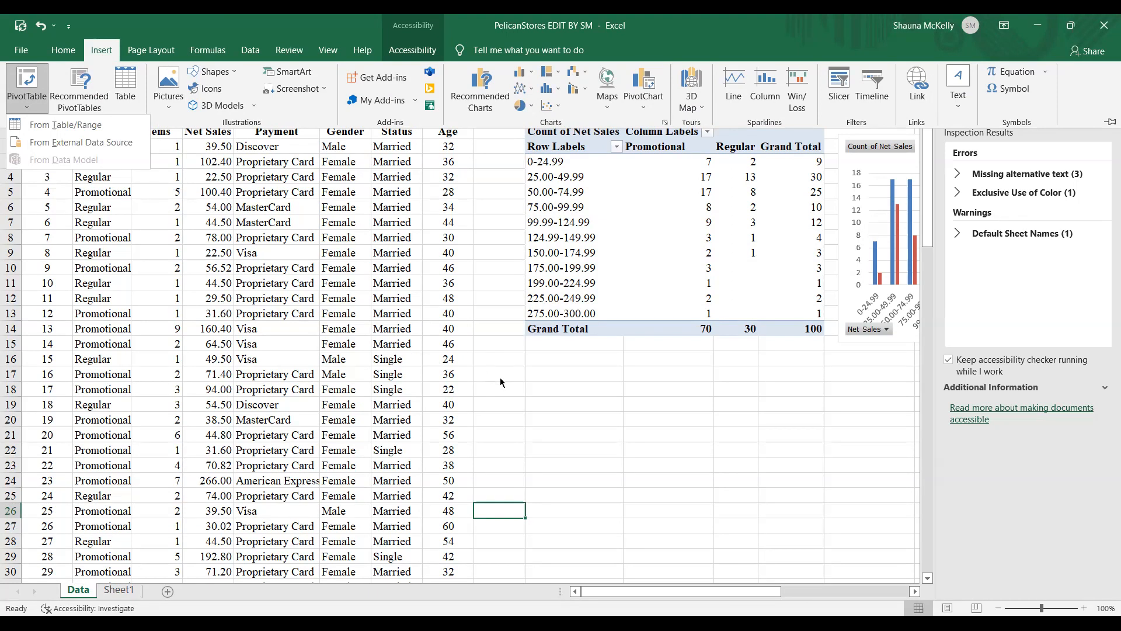
pyautogui.click(74, 187)
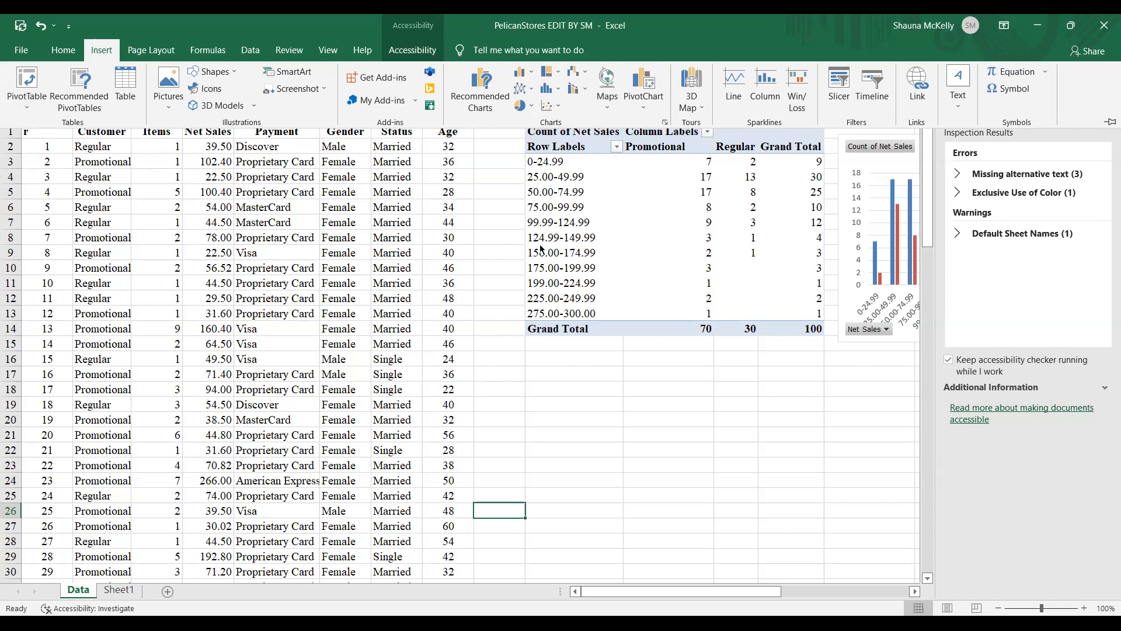
pyautogui.click(512, 265)
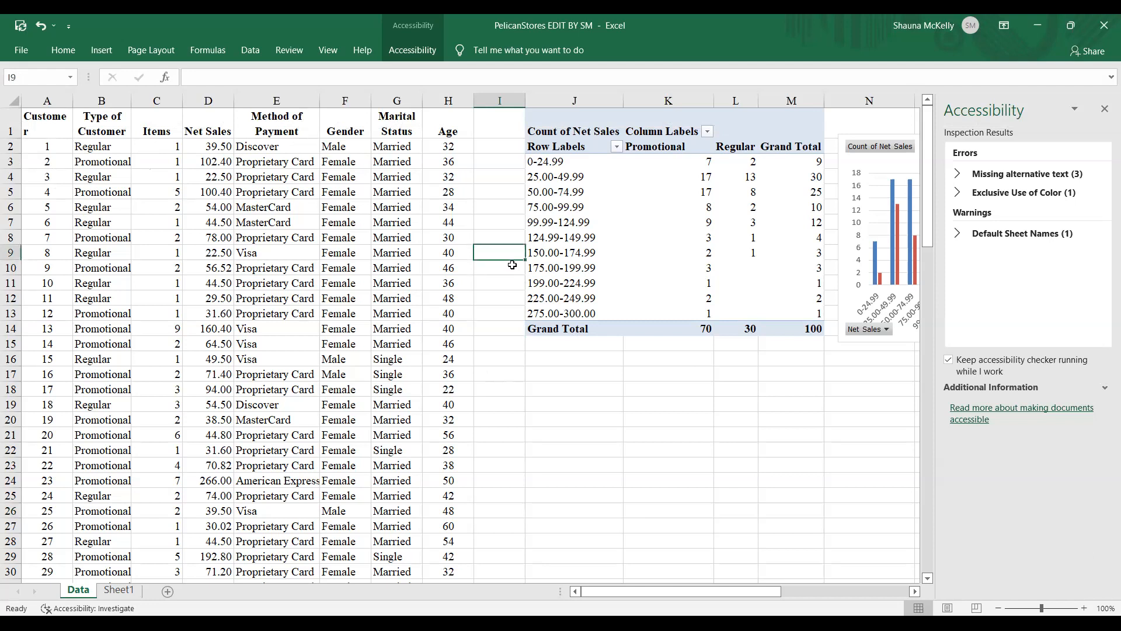
pyautogui.press('Up')
pyautogui.press('Up')
pyautogui.press('Up')
pyautogui.press('Up')
pyautogui.press('Up')
pyautogui.press('Up')
pyautogui.press('Up')
pyautogui.press('Up')
pyautogui.press('Up')
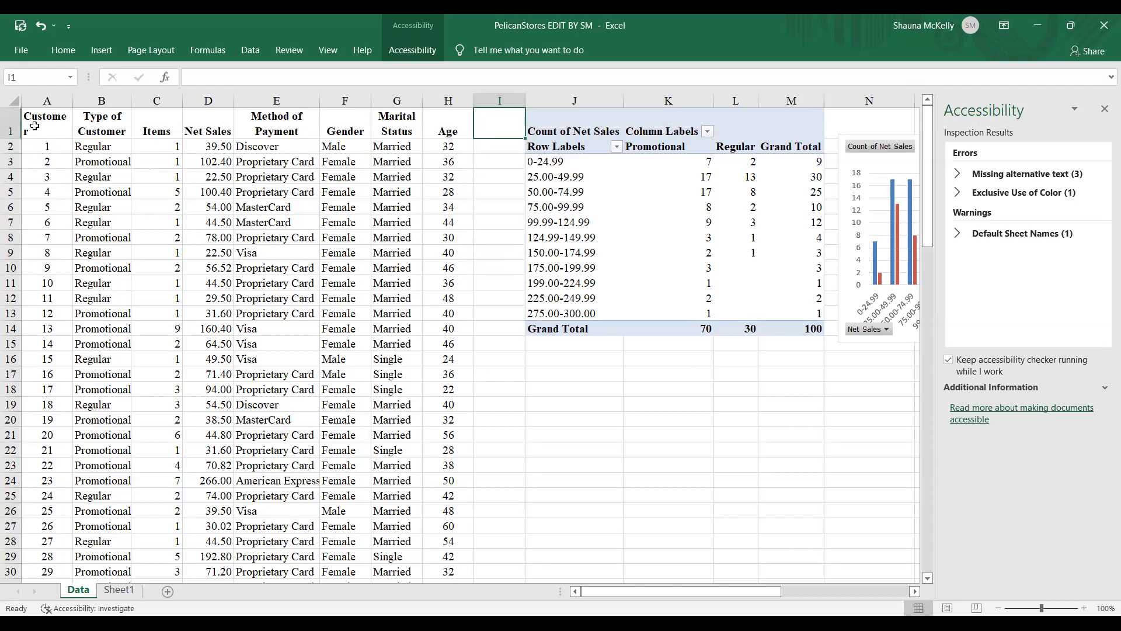
pyautogui.moveTo(30, 127); pyautogui.dragTo(445, 346)
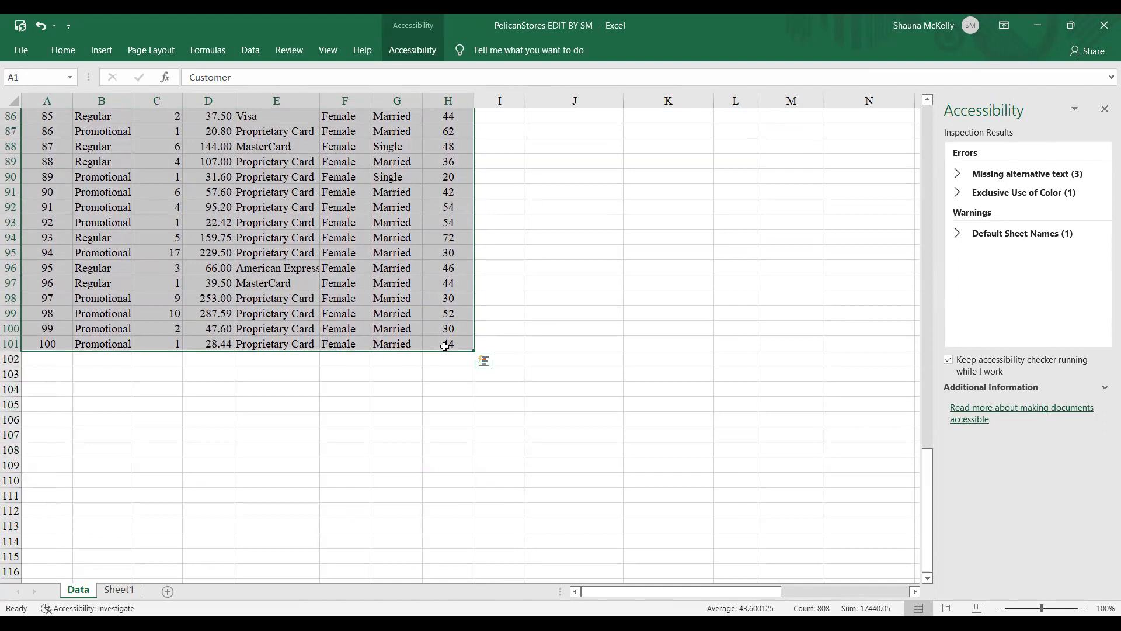
pyautogui.click(445, 346)
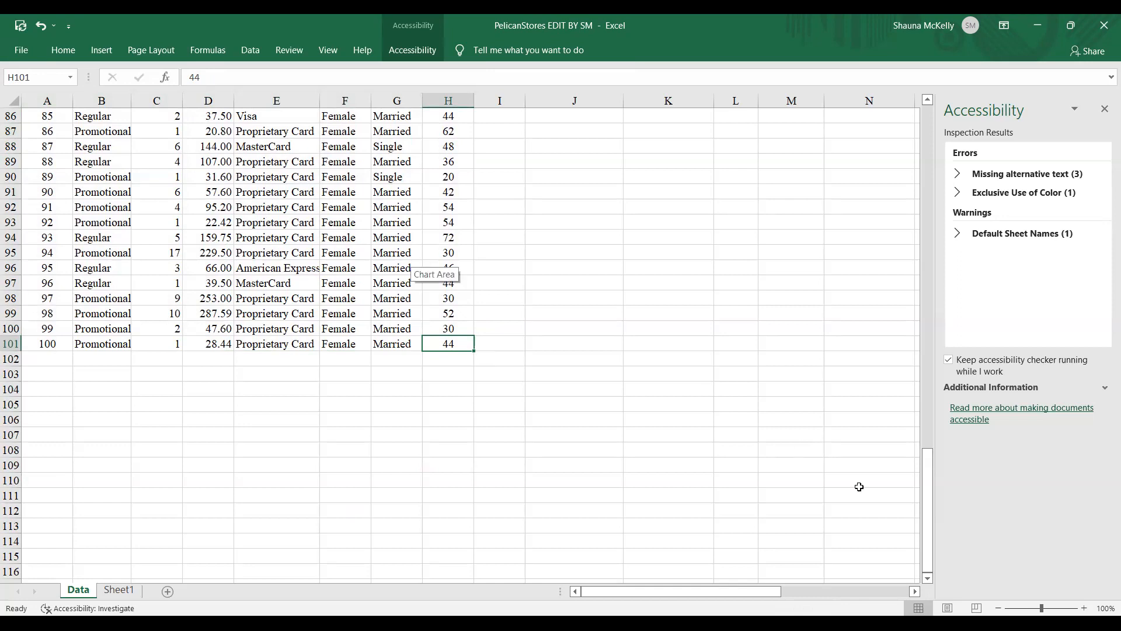
pyautogui.moveTo(928, 512); pyautogui.dragTo(915, 168)
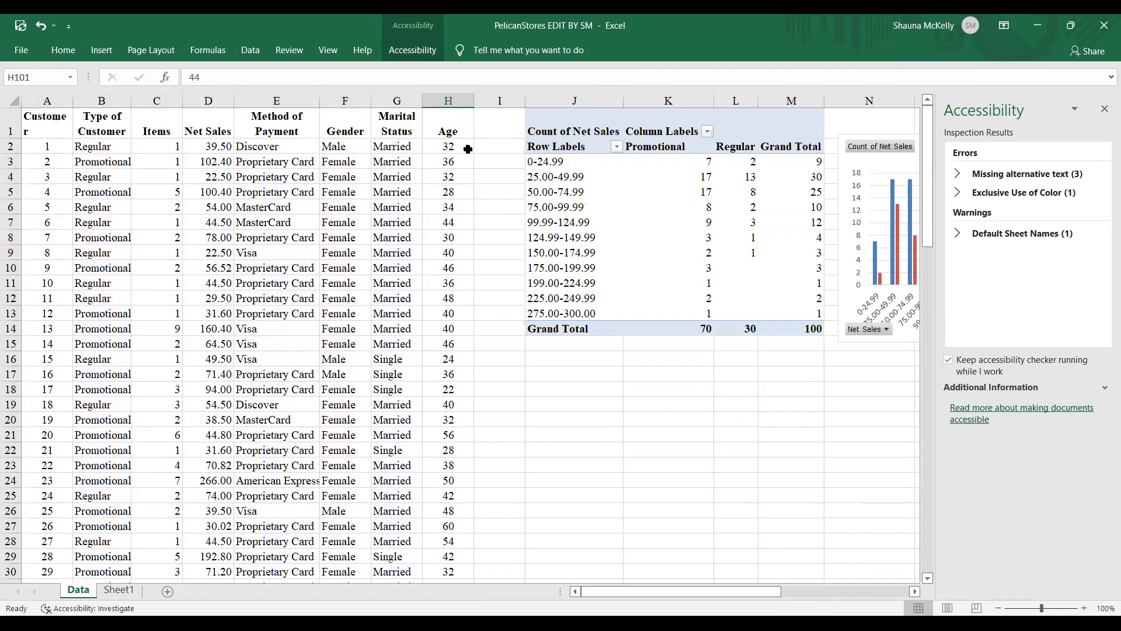
# Create a PivotTable on a new worksheet from the store data in A1:H101 of the Data sheet.
pyautogui.click(24, 113)
pyautogui.moveTo(44, 128); pyautogui.dragTo(431, 570)
pyautogui.moveTo(430, 506); pyautogui.dragTo(428, 497)
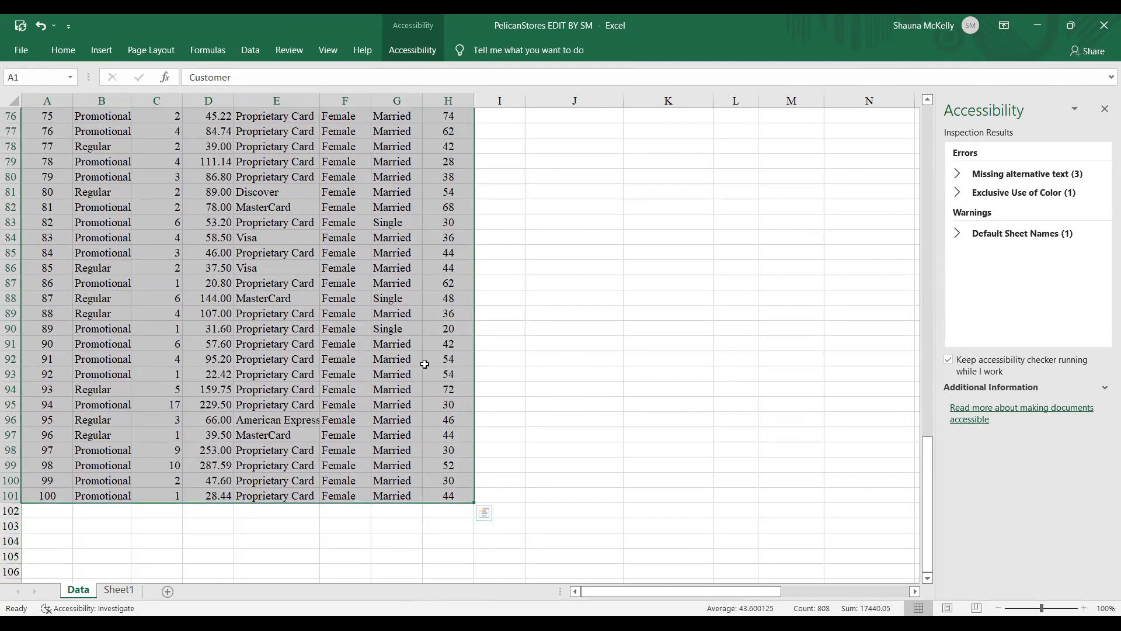
pyautogui.click(99, 50)
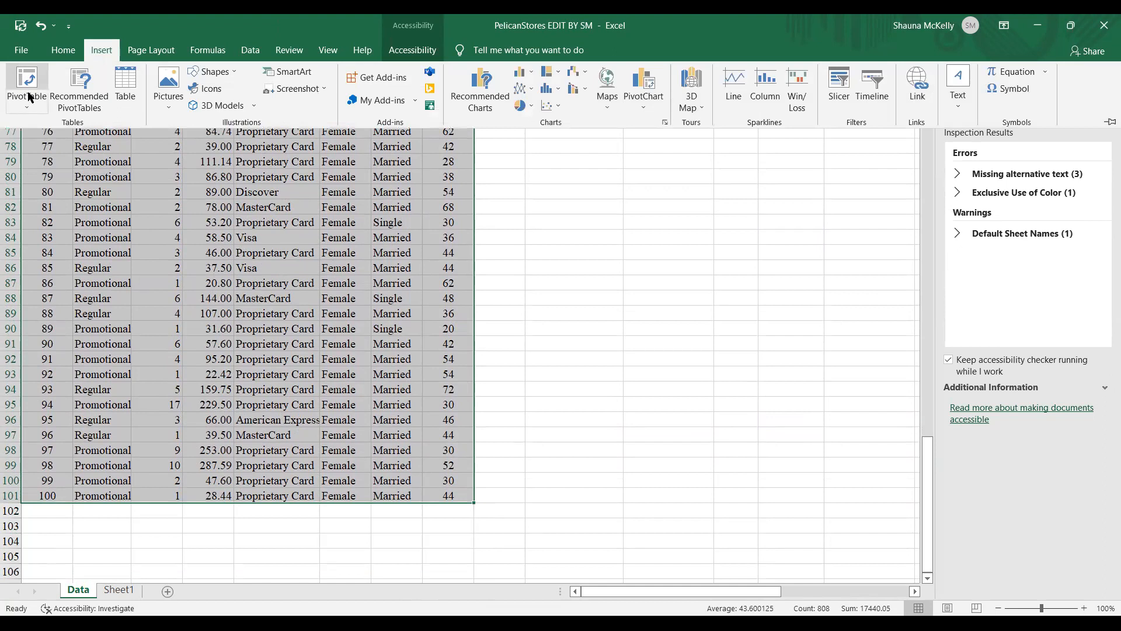
pyautogui.click(29, 105)
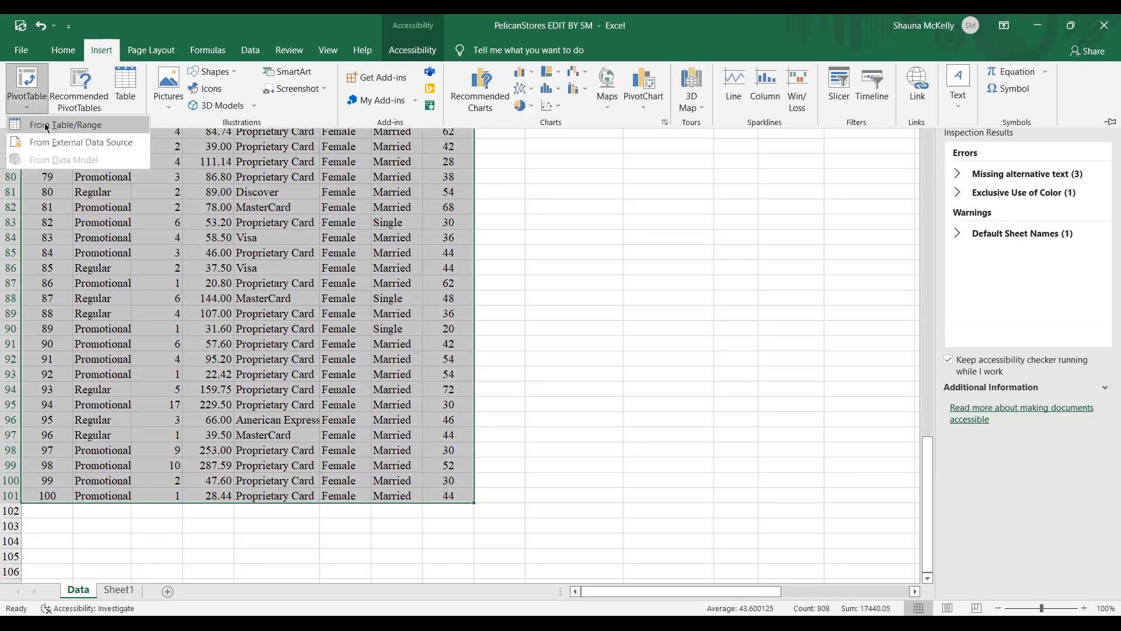
pyautogui.click(47, 125)
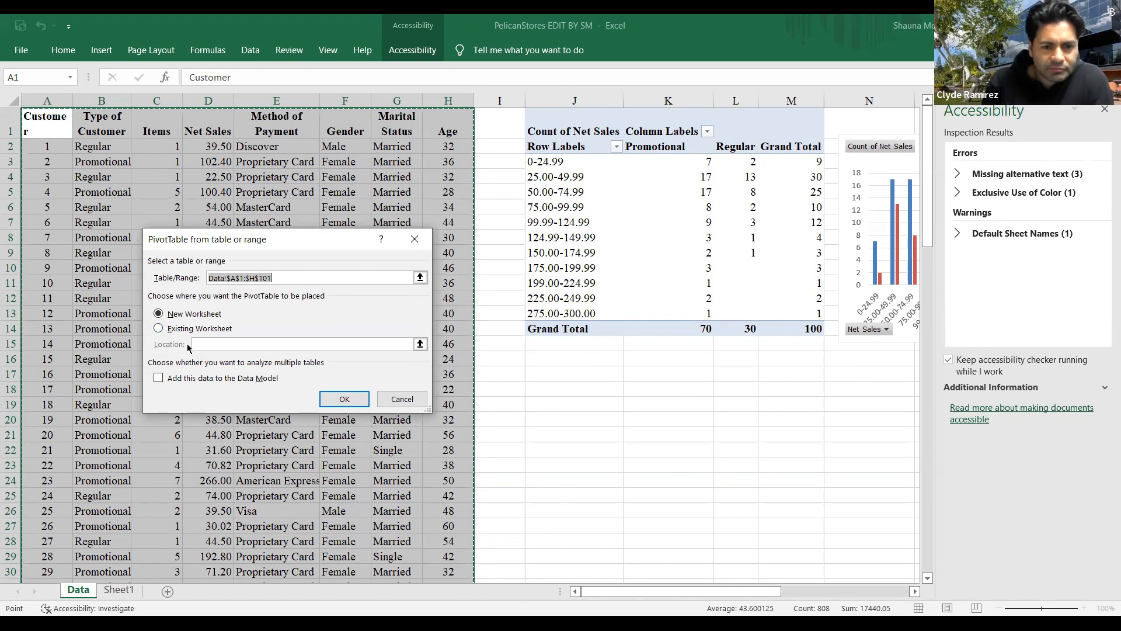
pyautogui.click(327, 397)
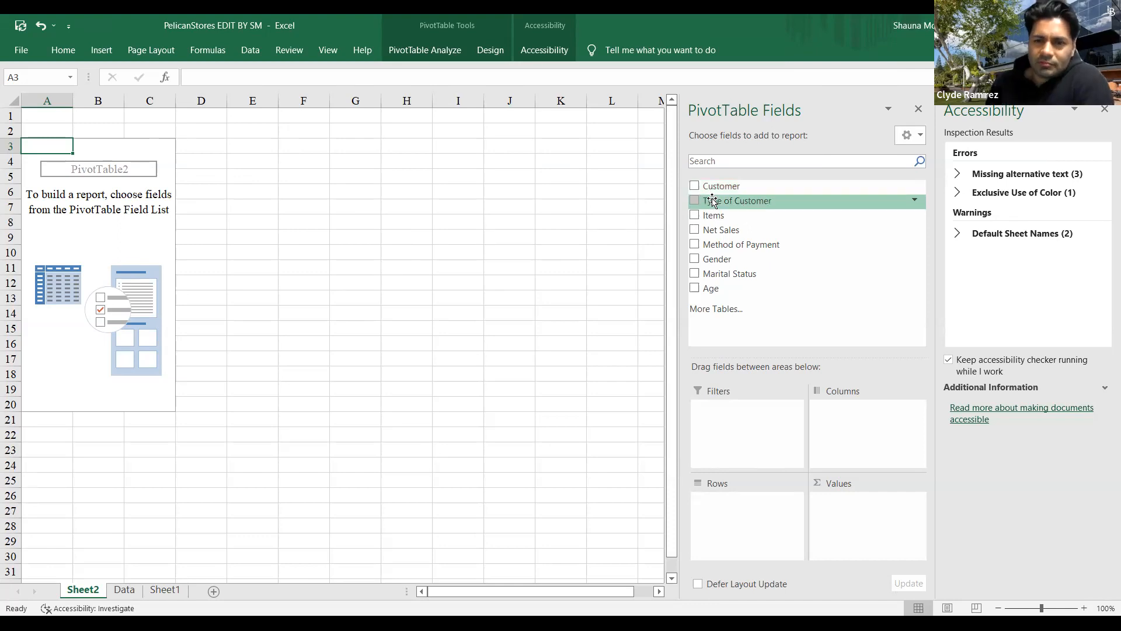
# Place Type of Customer in the PivotTable's columns and Net Sales in its rows.
pyautogui.moveTo(713, 202); pyautogui.dragTo(731, 424)
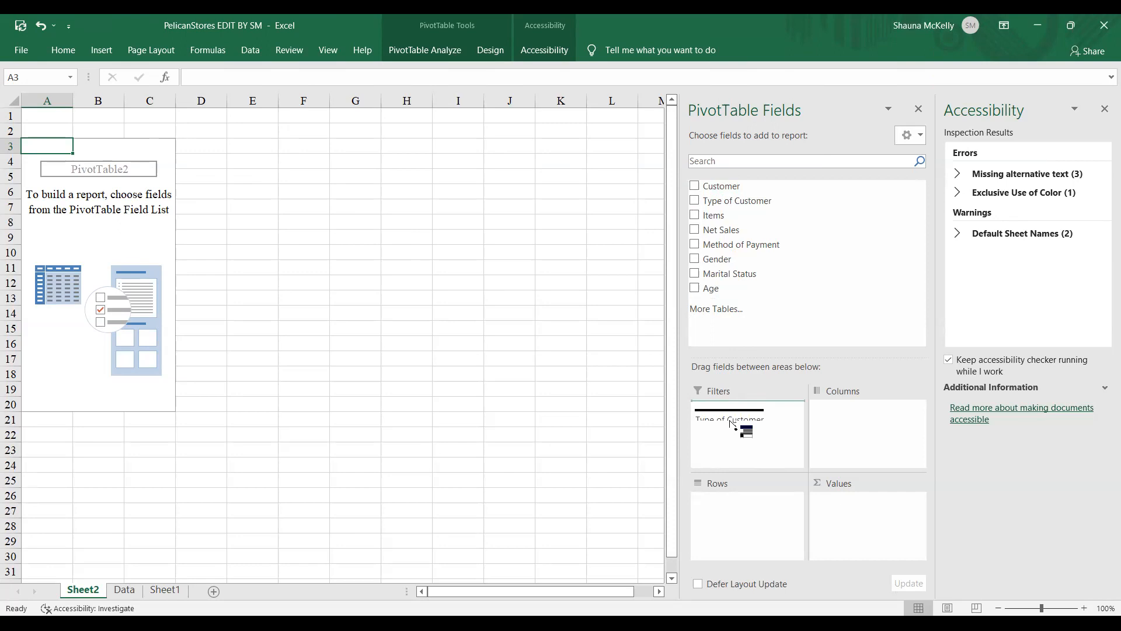
pyautogui.moveTo(732, 424); pyautogui.dragTo(844, 418)
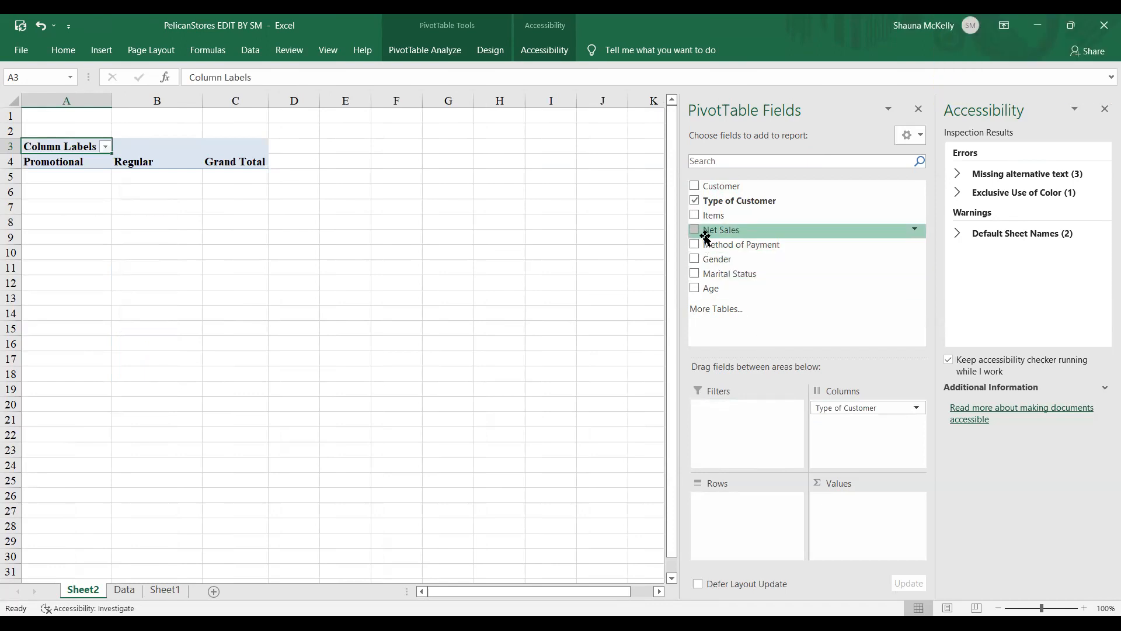
pyautogui.moveTo(706, 229); pyautogui.dragTo(834, 501)
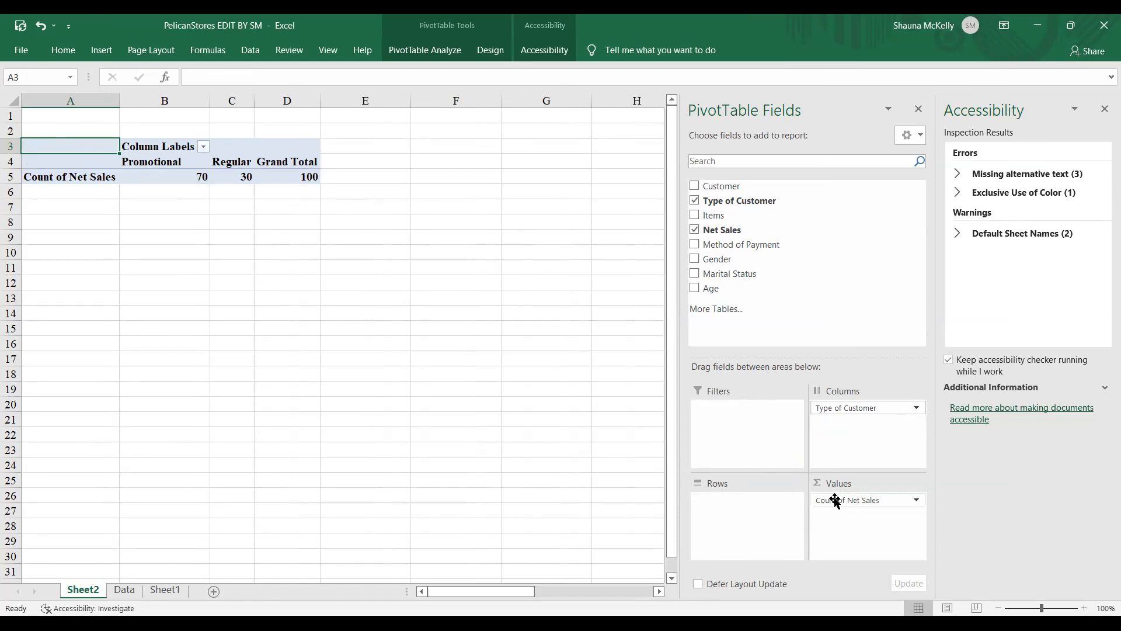
pyautogui.moveTo(835, 501); pyautogui.dragTo(757, 500)
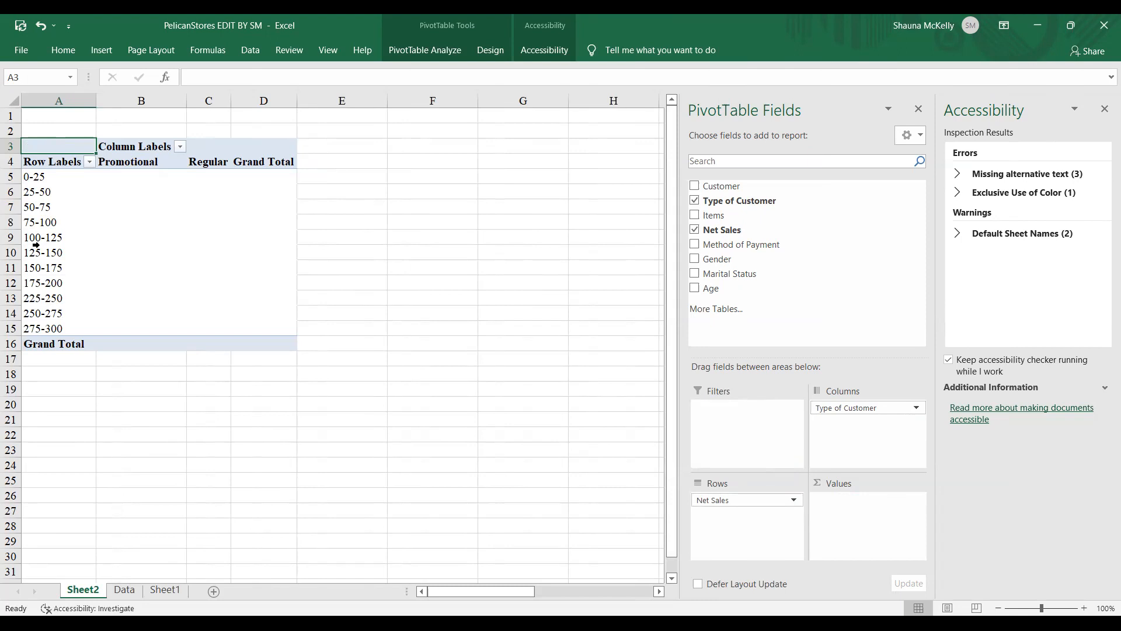
# Look at the options for the 0-25 row label and the cell format settings of the Row Labels header.
pyautogui.click(52, 177)
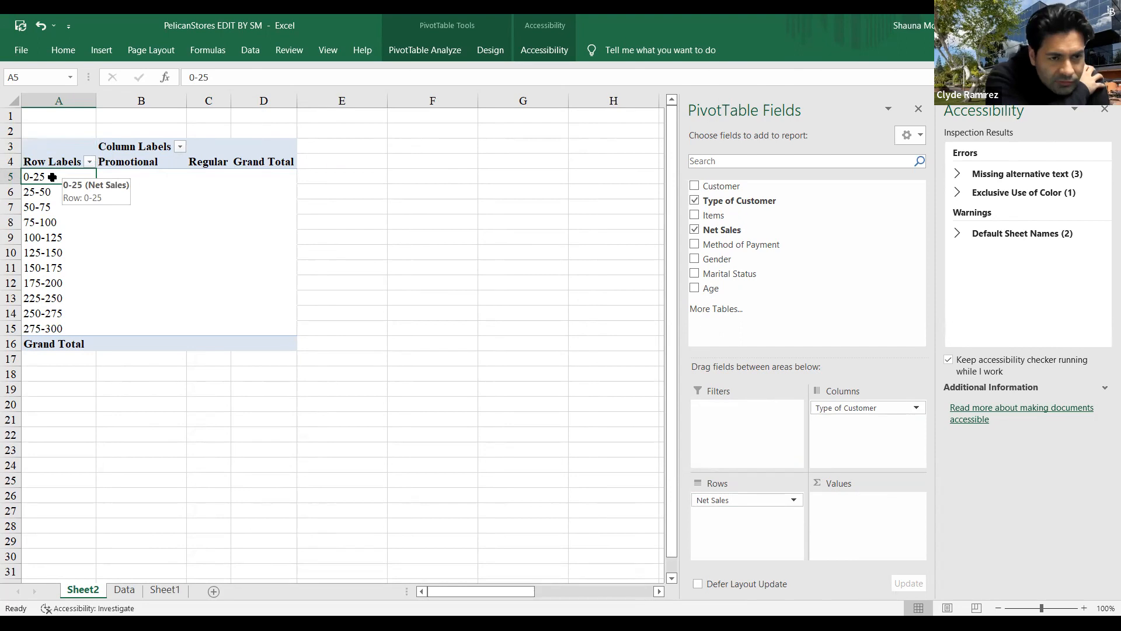
pyautogui.rightClick(89, 177)
pyautogui.press('Escape')
pyautogui.click(62, 162)
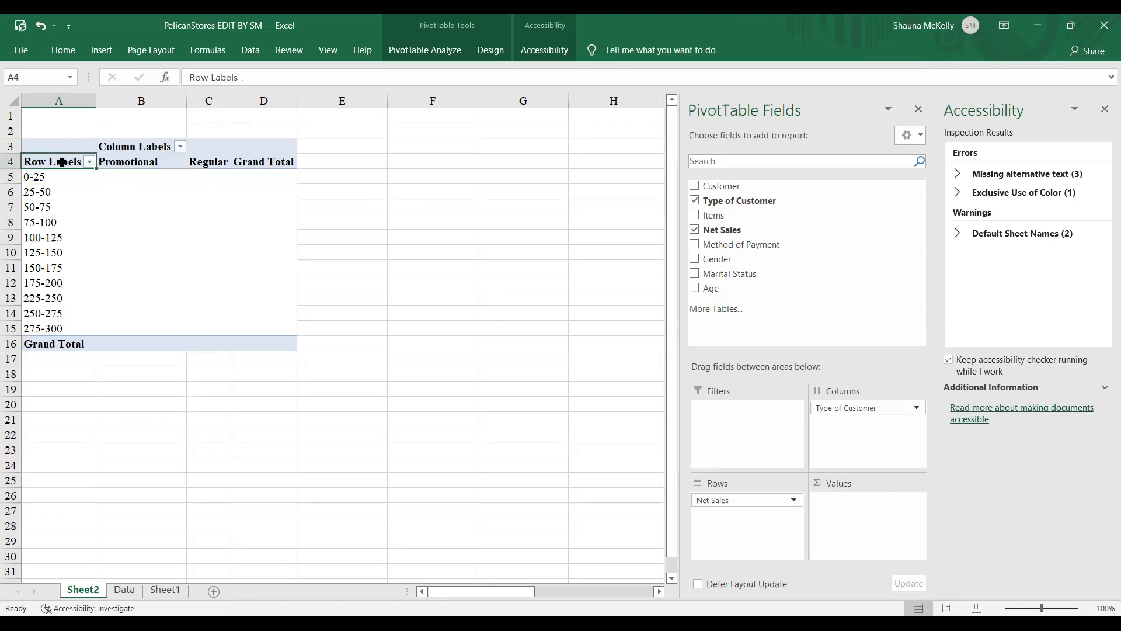
pyautogui.rightClick(62, 164)
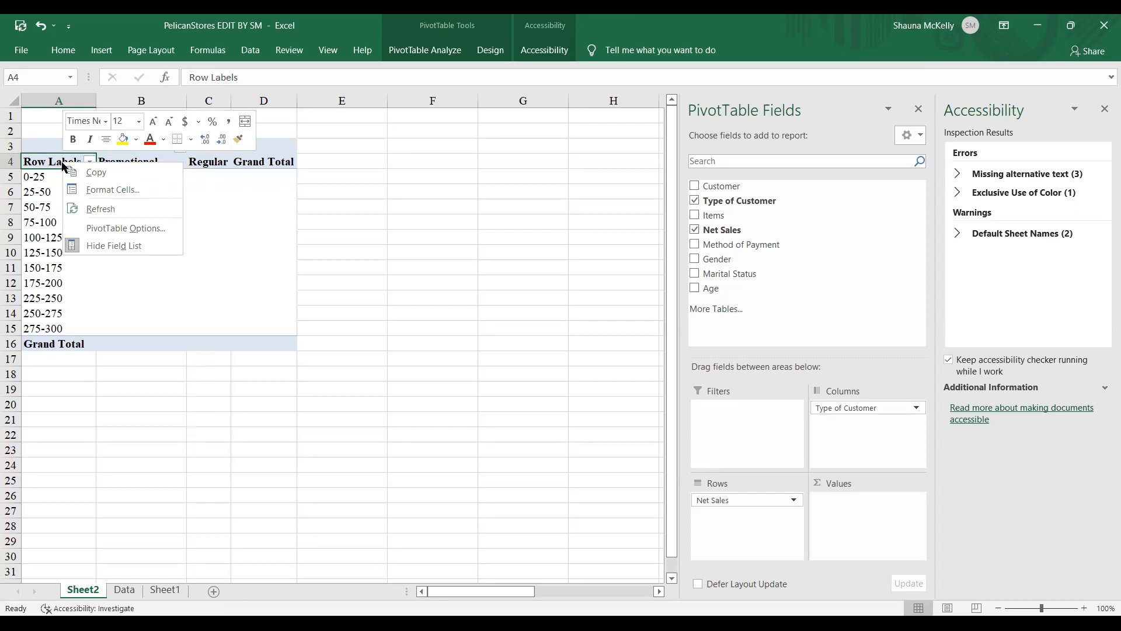
pyautogui.click(91, 191)
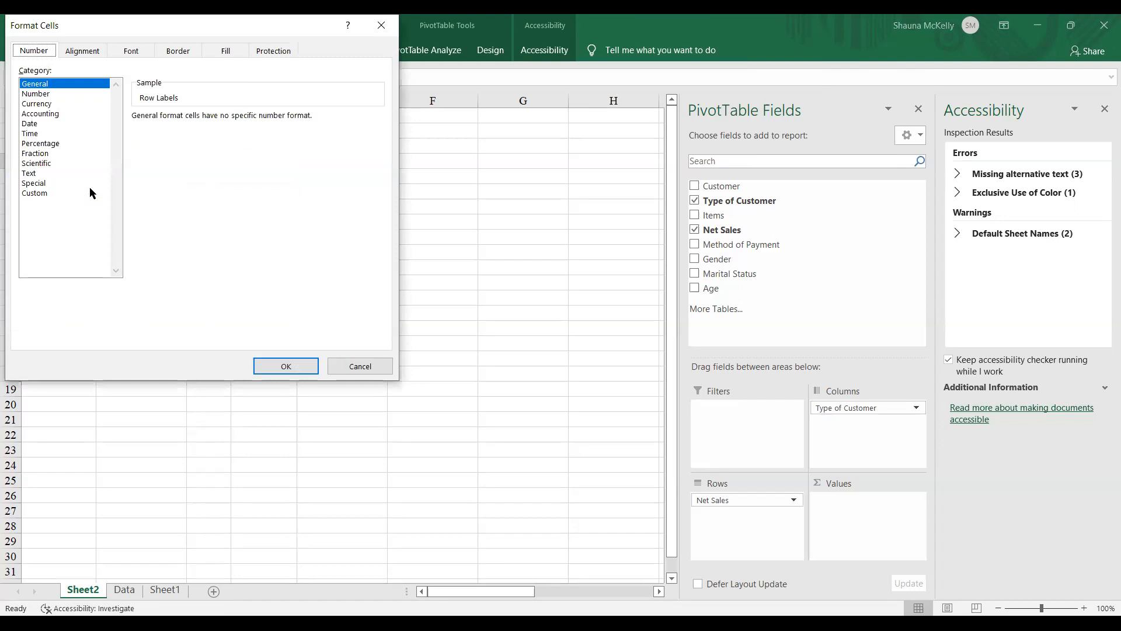
pyautogui.click(381, 25)
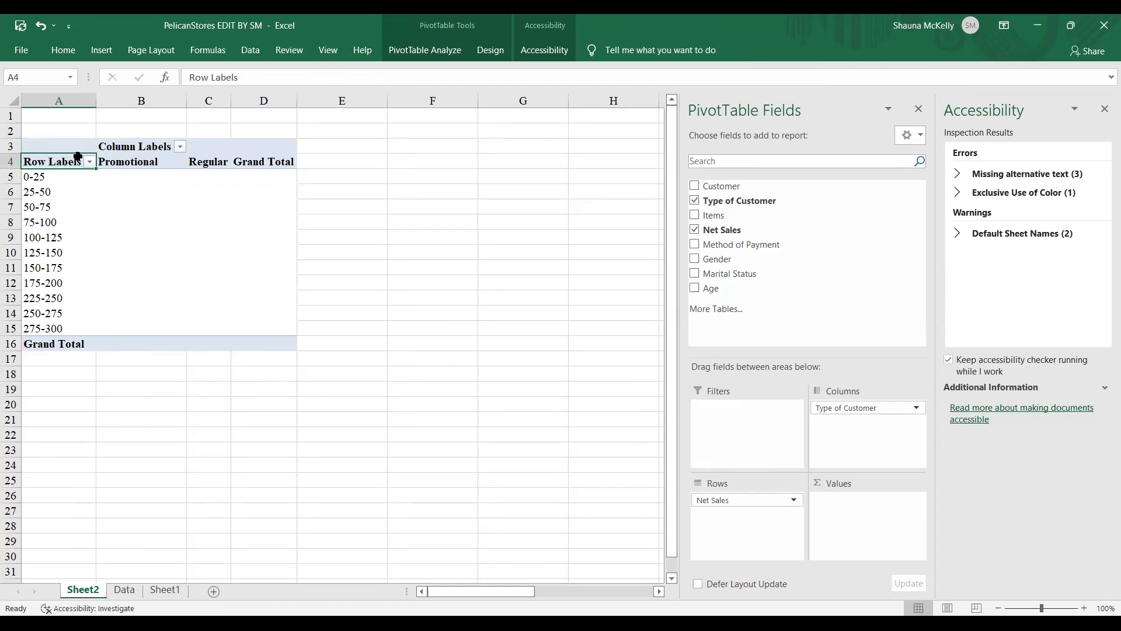
# Remove the Type of Customer and Net Sales fields from the PivotTable.
pyautogui.moveTo(41, 174); pyautogui.dragTo(43, 306)
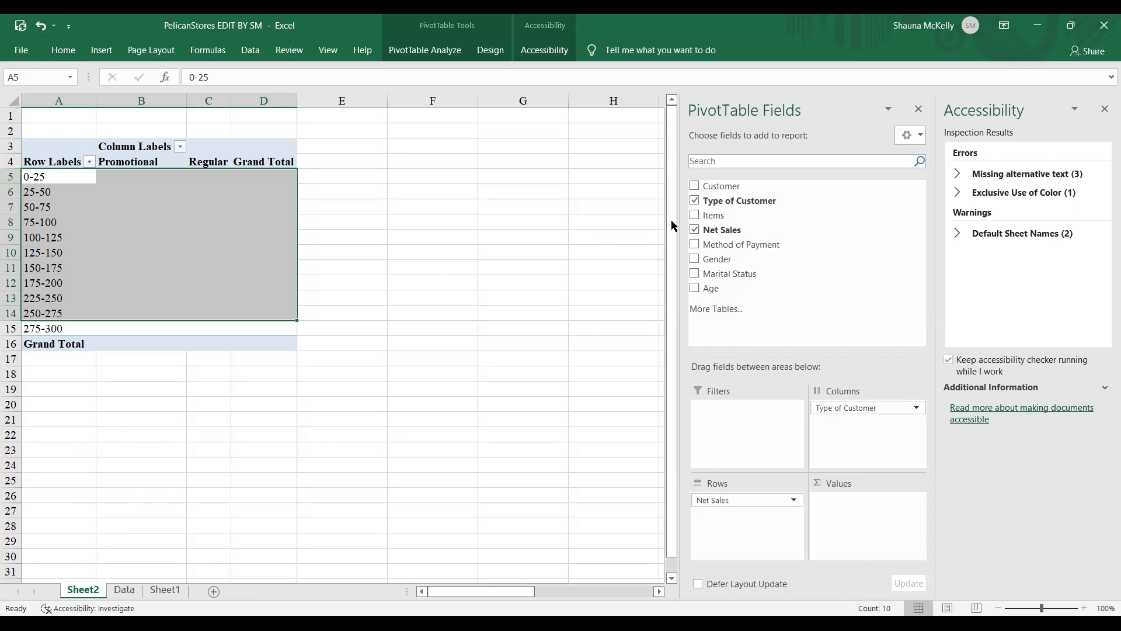
pyautogui.click(695, 201)
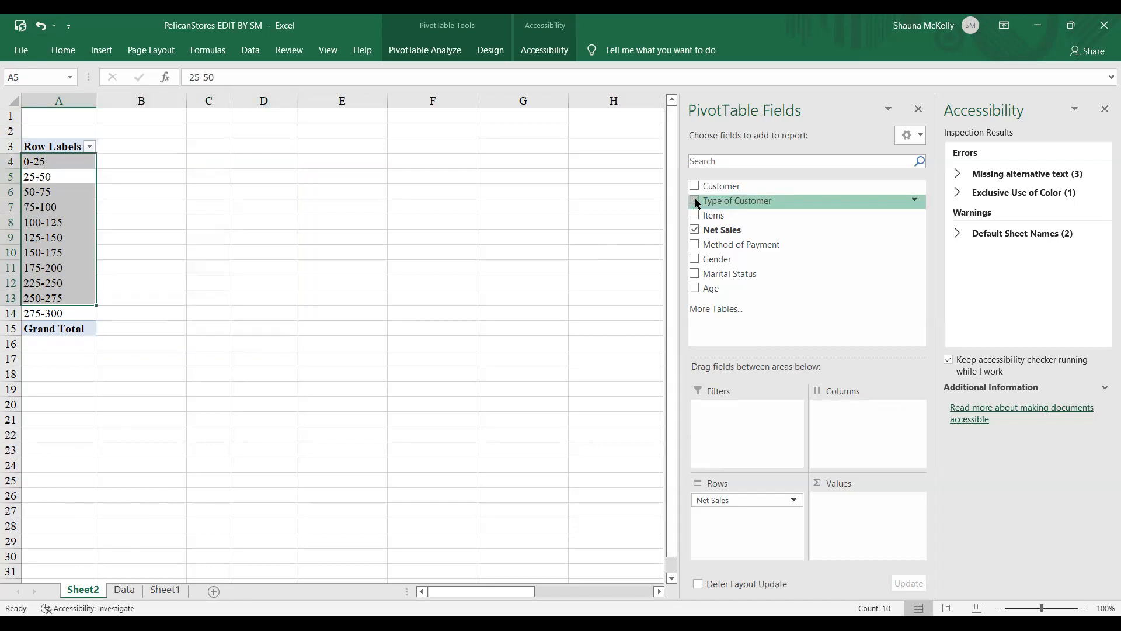
pyautogui.click(693, 230)
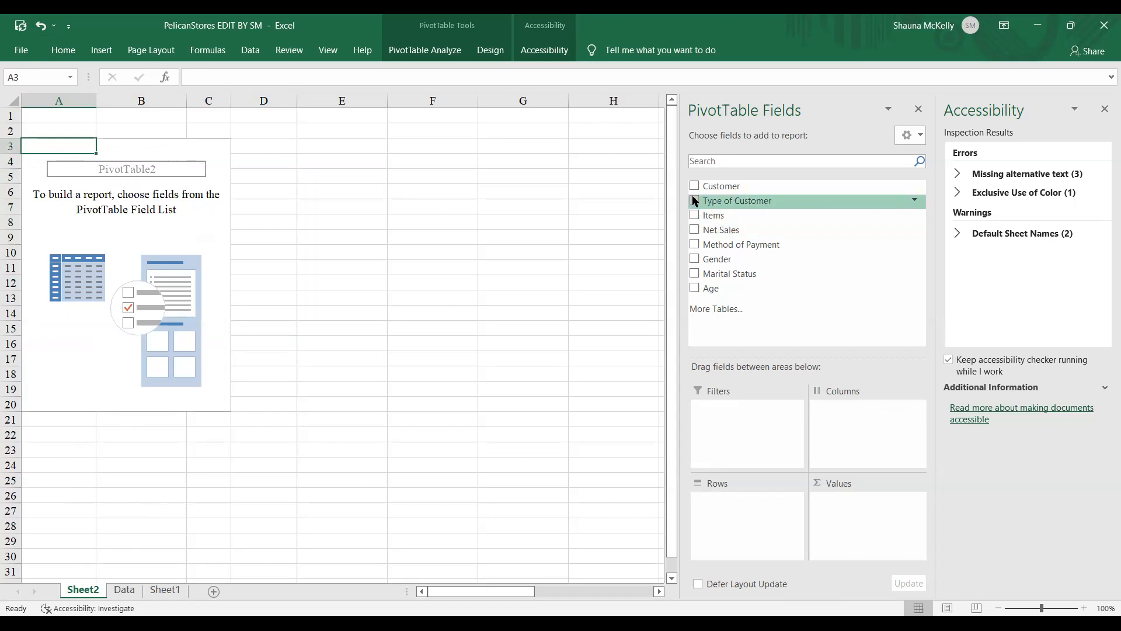
# Build the PivotTable with Type of Customer in the columns and Age in the rows.
pyautogui.moveTo(705, 187)
pyautogui.mouseDown()
pyautogui.moveTo(736, 269)
pyautogui.moveTo(783, 302)
pyautogui.moveTo(790, 374)
pyautogui.moveTo(826, 422)
pyautogui.moveTo(852, 429)
pyautogui.mouseUp()
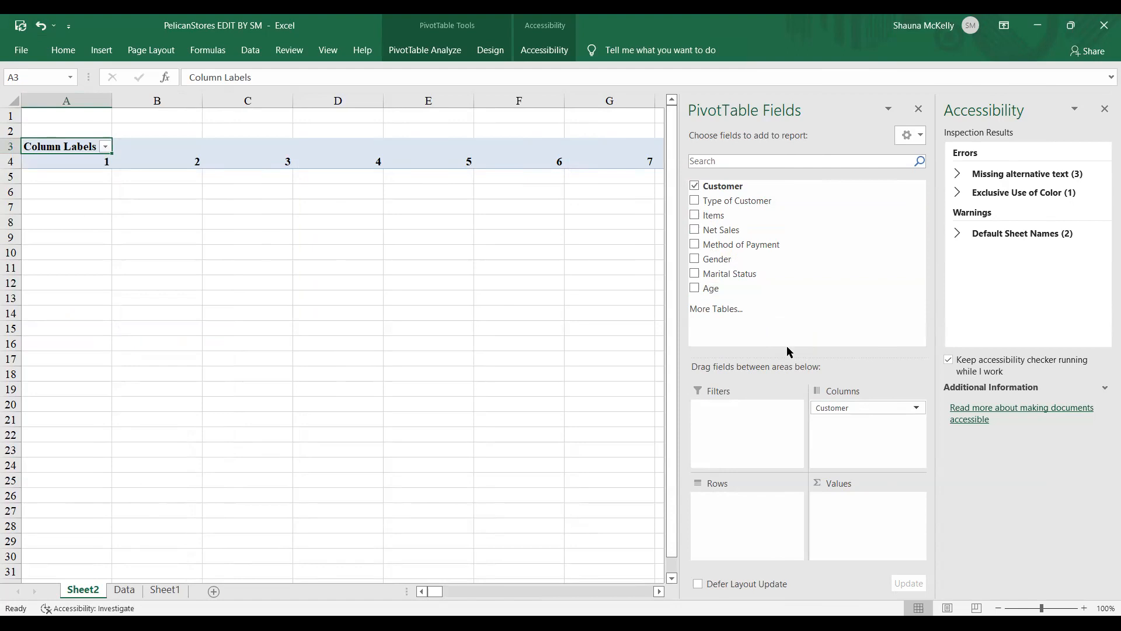
pyautogui.moveTo(824, 412)
pyautogui.mouseDown()
pyautogui.moveTo(730, 194)
pyautogui.moveTo(734, 234)
pyautogui.moveTo(841, 352)
pyautogui.moveTo(836, 419)
pyautogui.mouseUp()
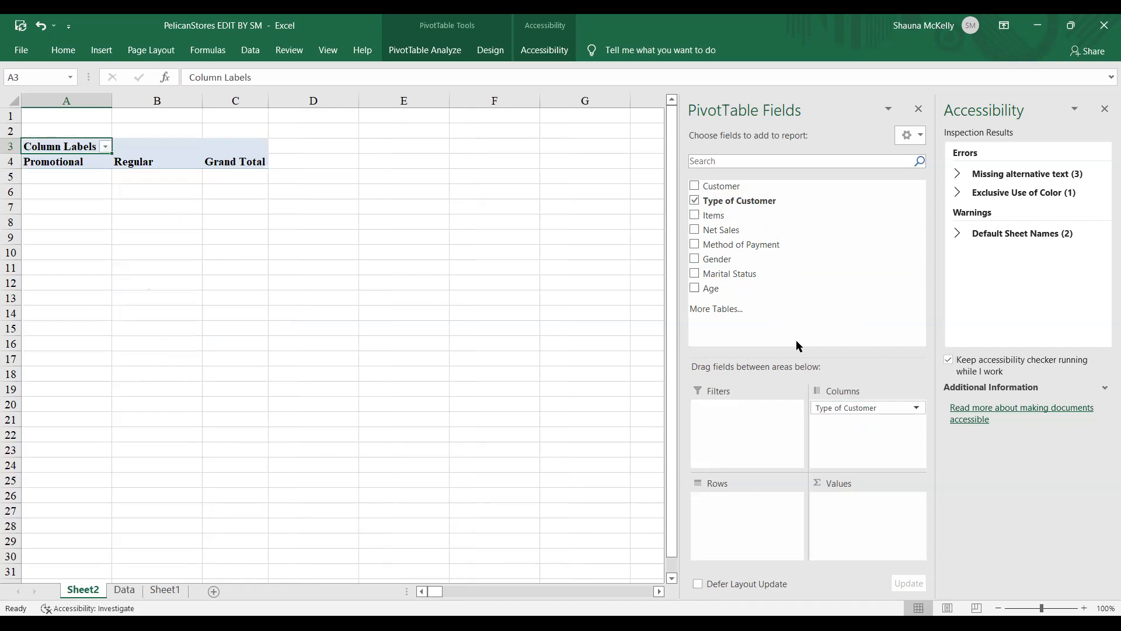
pyautogui.moveTo(722, 292); pyautogui.dragTo(713, 404)
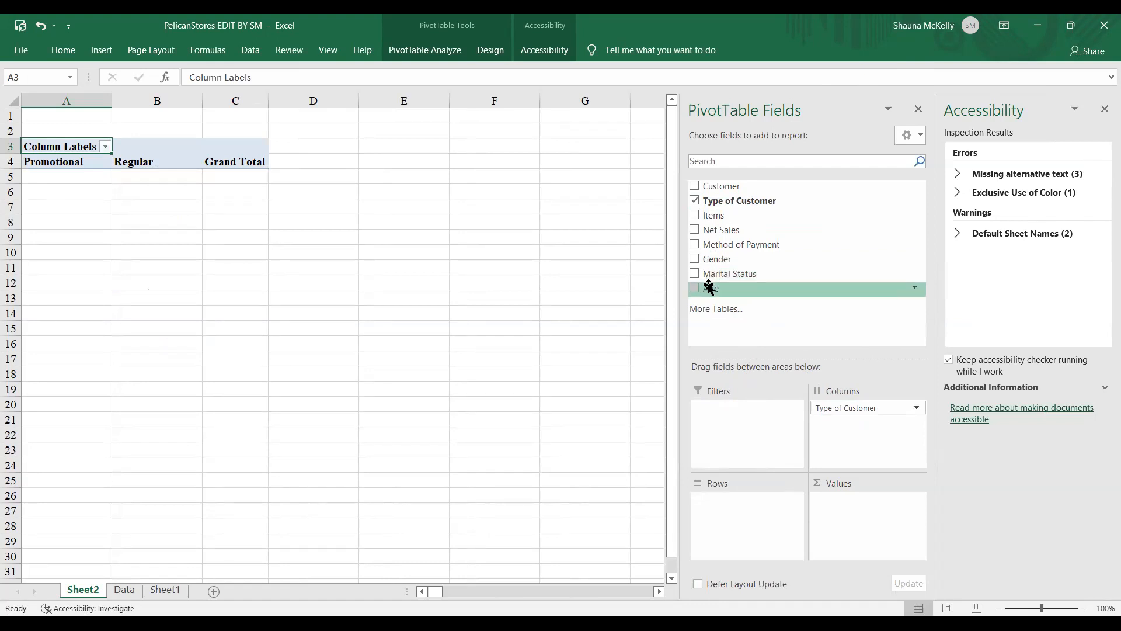
pyautogui.moveTo(708, 296); pyautogui.dragTo(700, 503)
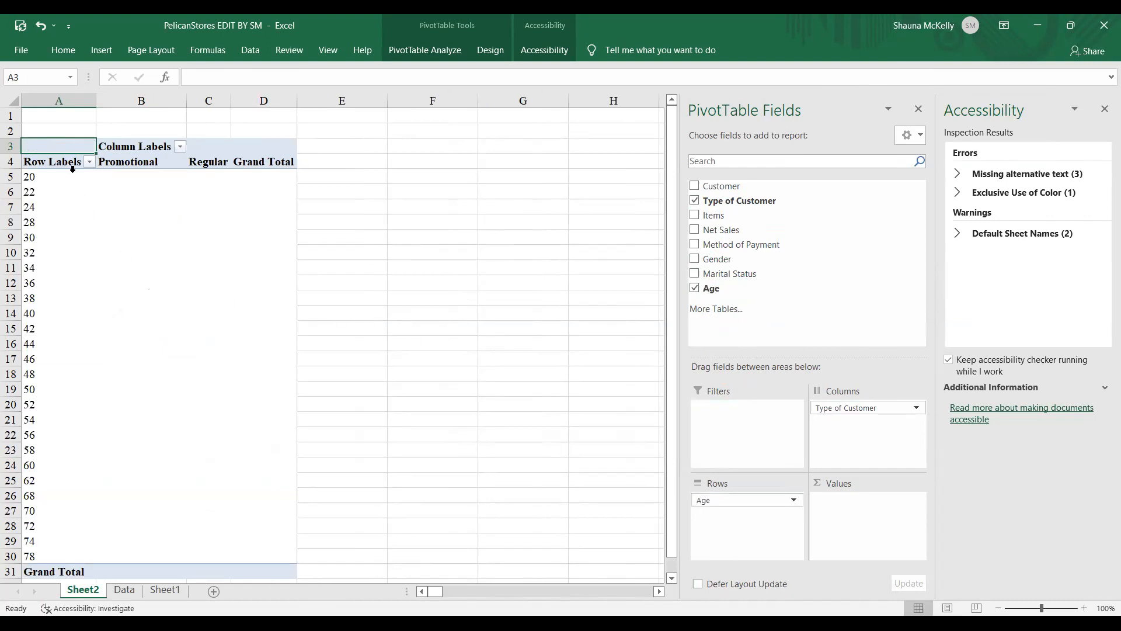
# Group the Age row labels starting at 19 and ending at 80, in intervals of 5.
pyautogui.click(32, 177)
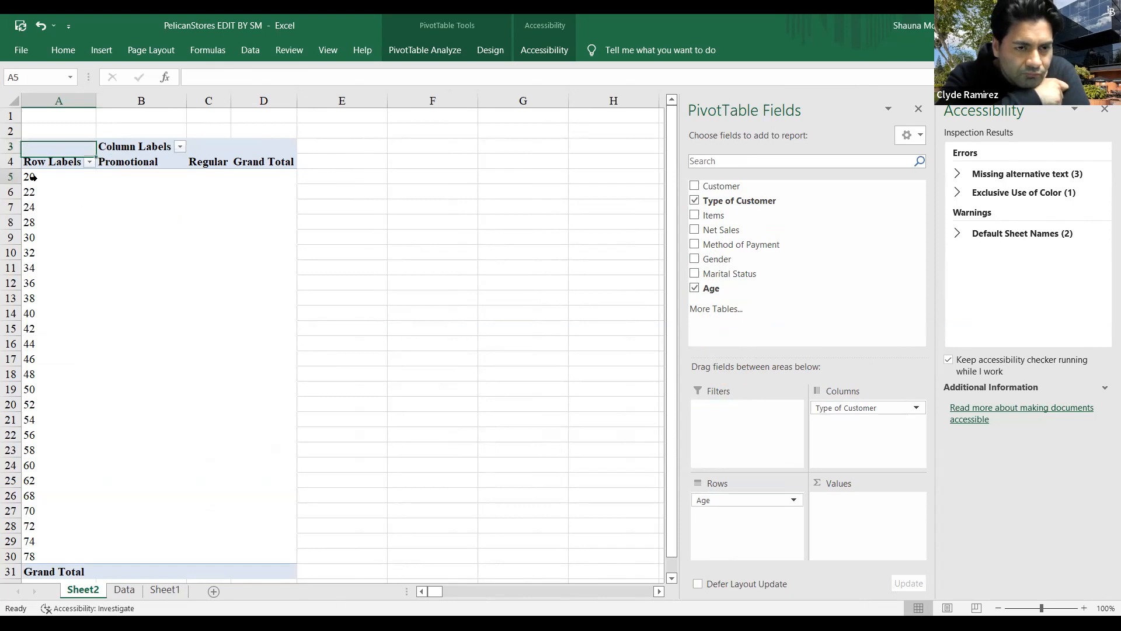
pyautogui.rightClick(38, 181)
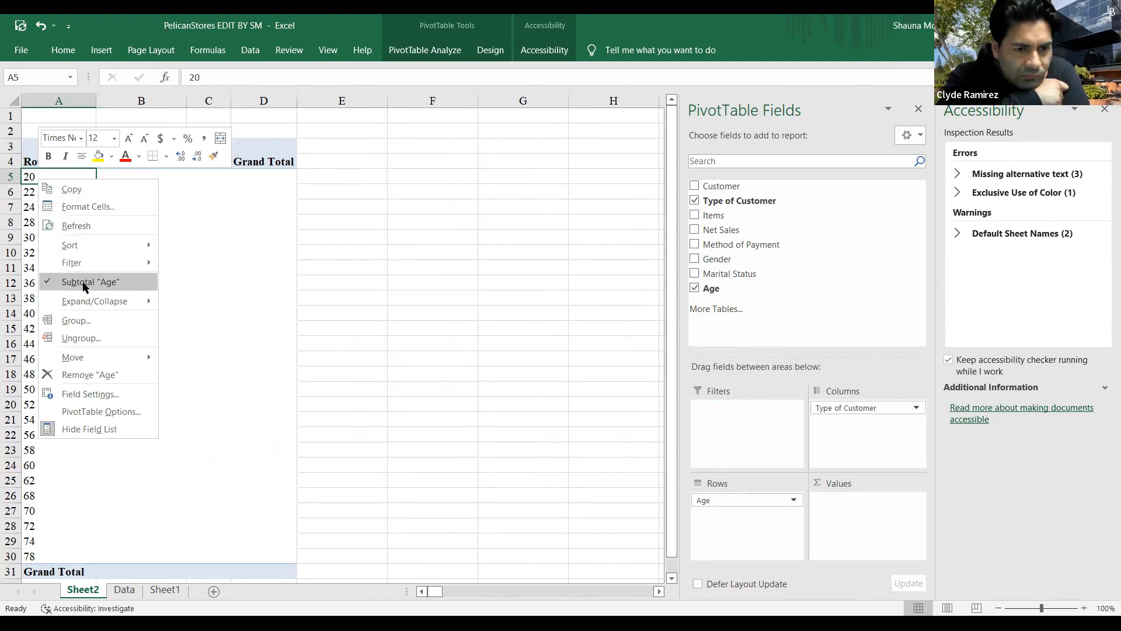
pyautogui.click(76, 321)
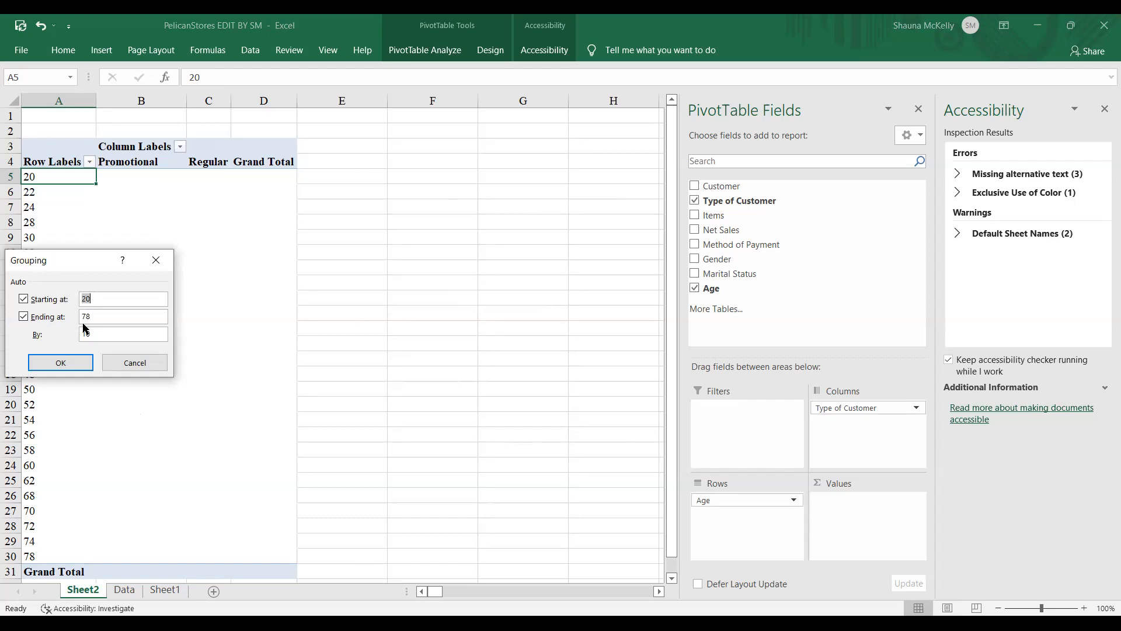
pyautogui.press('BackSpace')
pyautogui.write('19')
pyautogui.write('8')
pyautogui.press('BackSpace')
pyautogui.write('5')
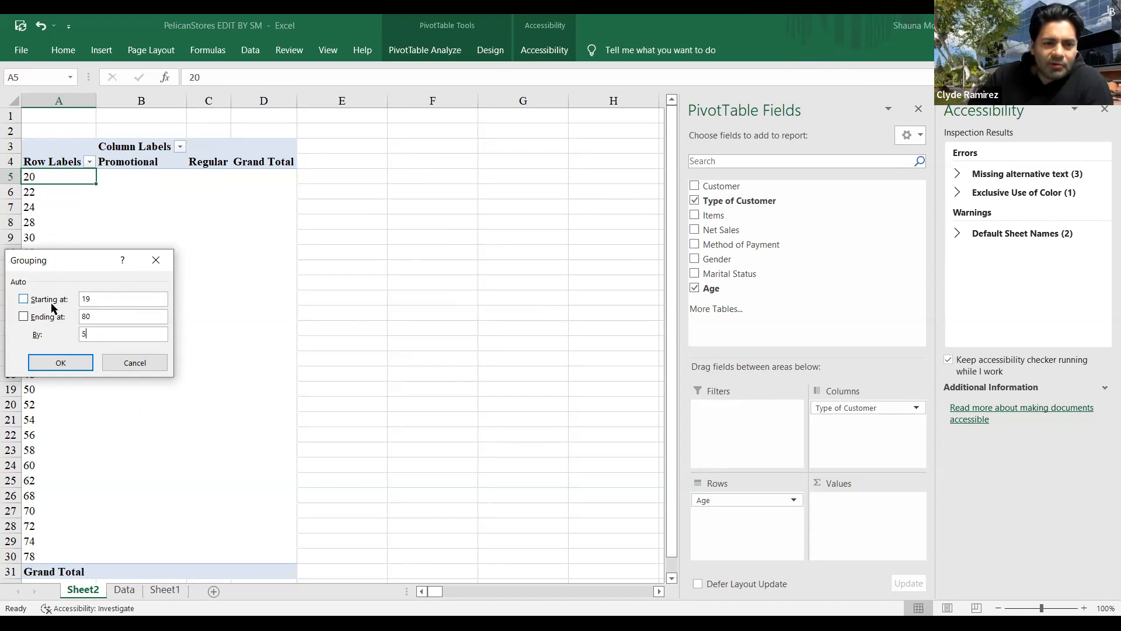
pyautogui.click(58, 363)
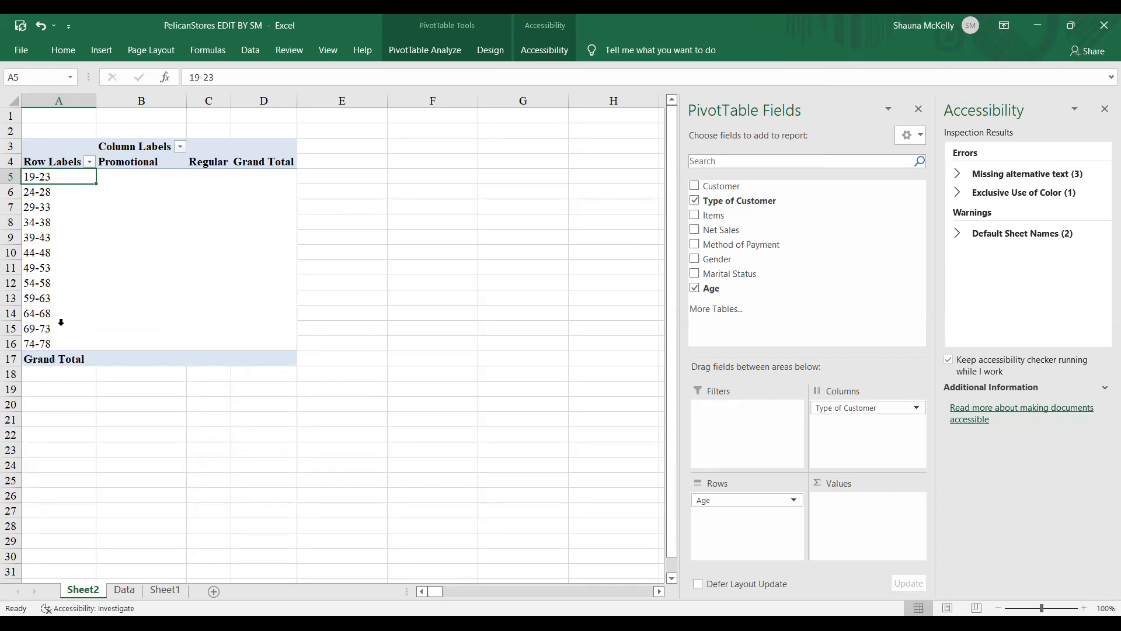
# Regroup the Age row labels starting at 20 and ending at 80, in intervals of 10.
pyautogui.click(48, 191)
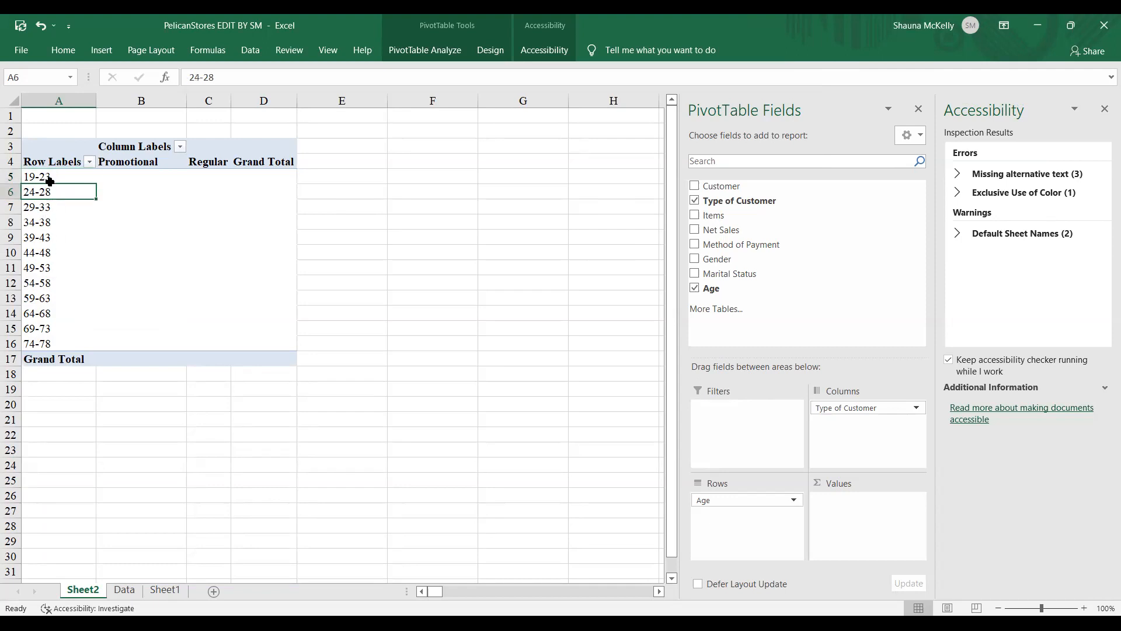
pyautogui.rightClick(50, 181)
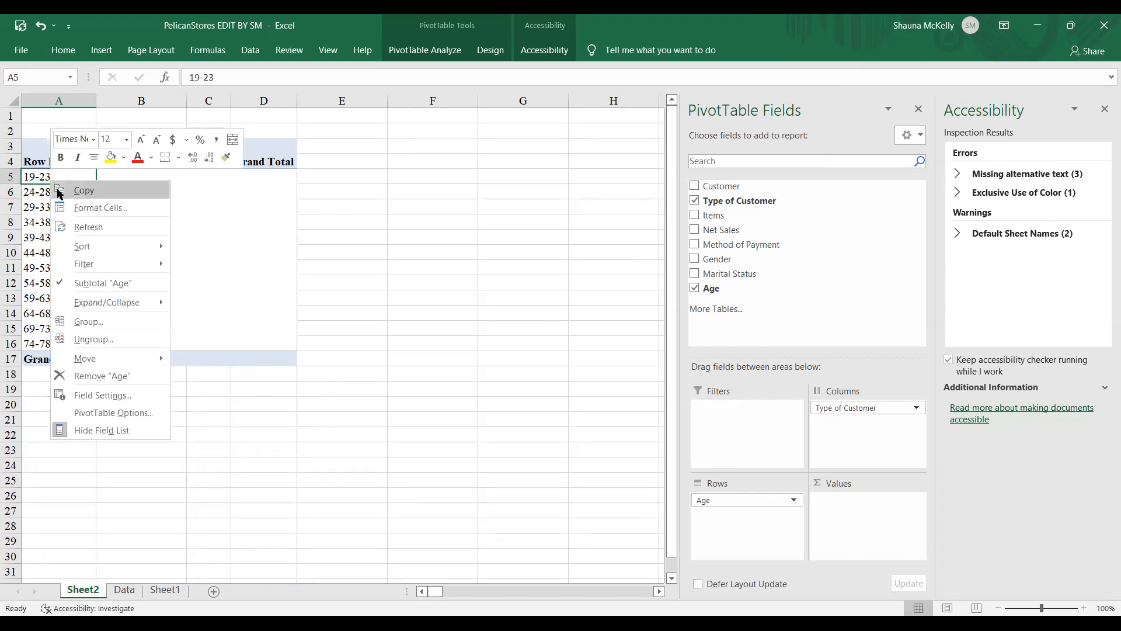
pyautogui.click(81, 322)
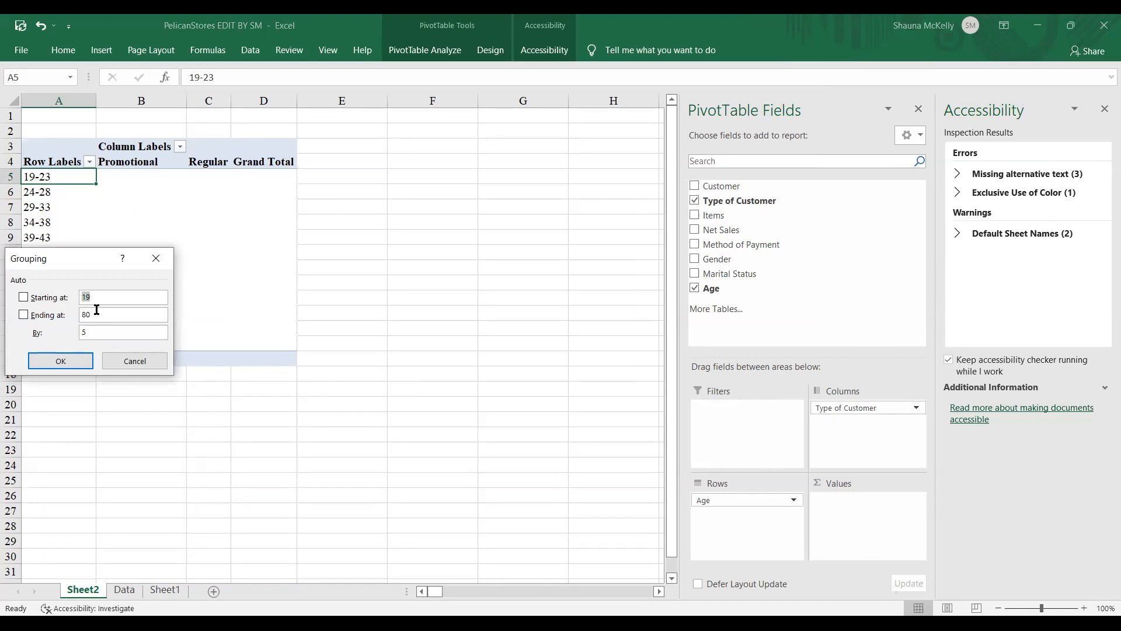
pyautogui.press('BackSpace')
pyautogui.write('20')
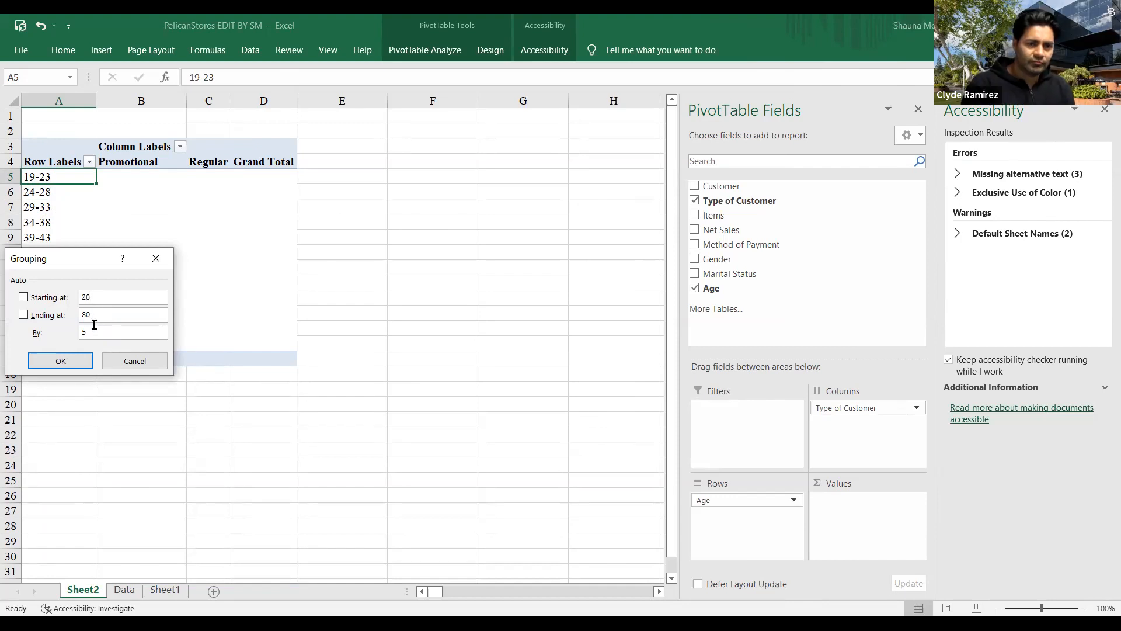
pyautogui.click(94, 332)
pyautogui.press('BackSpace')
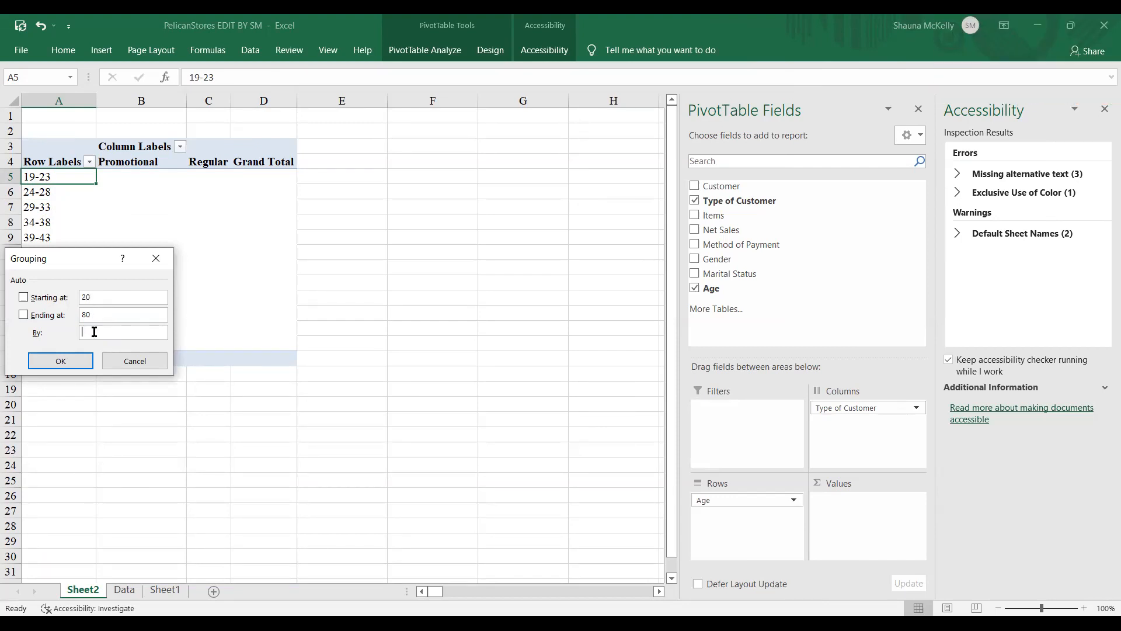
pyautogui.write('10')
pyautogui.click(83, 363)
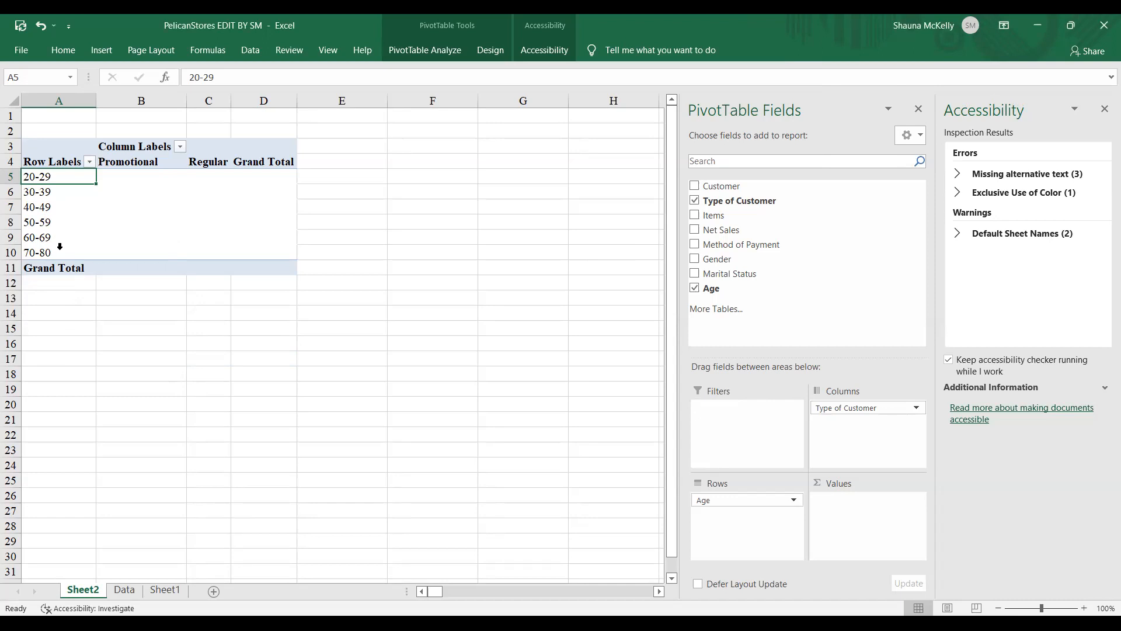
# Look at the cell format settings and the available options for the empty Promotional cell in the 20-29 row.
pyautogui.click(118, 177)
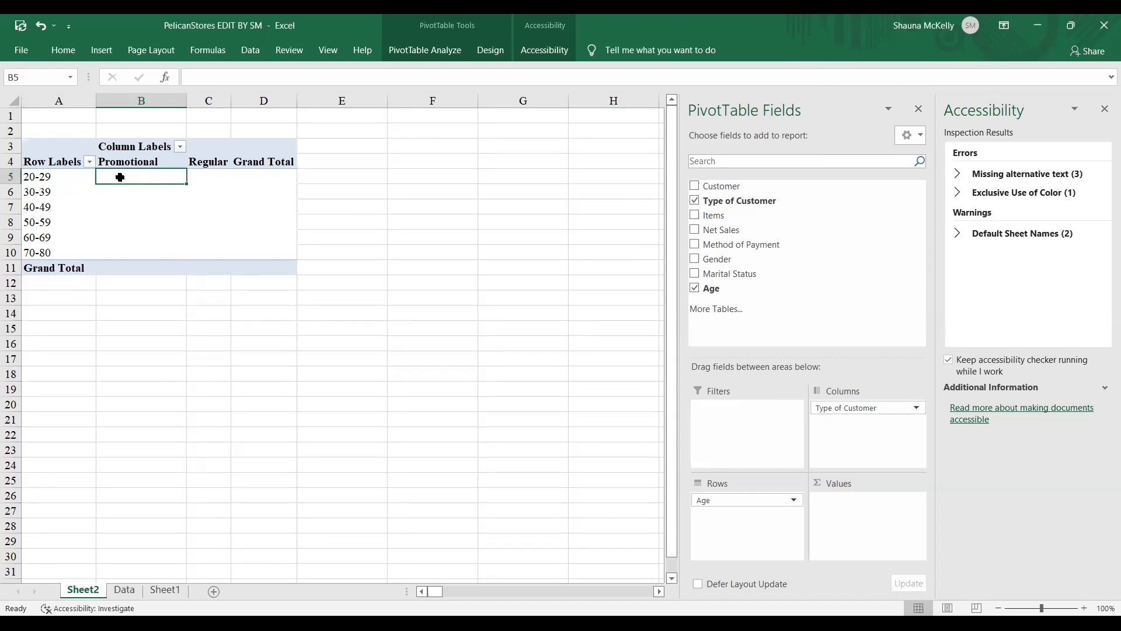
pyautogui.rightClick(121, 178)
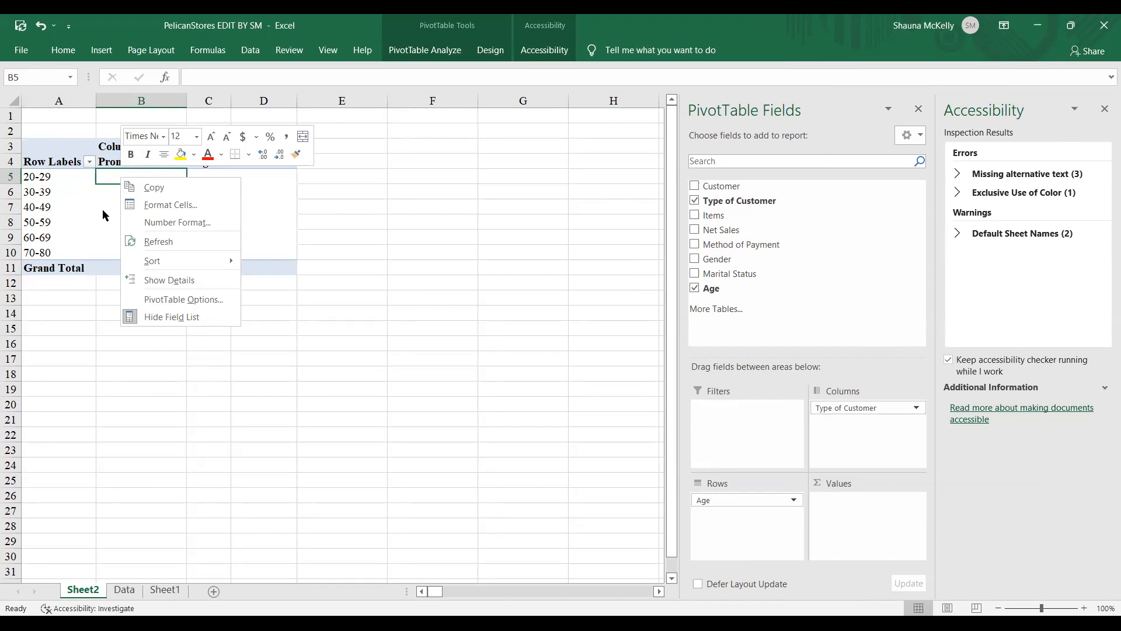
pyautogui.click(168, 205)
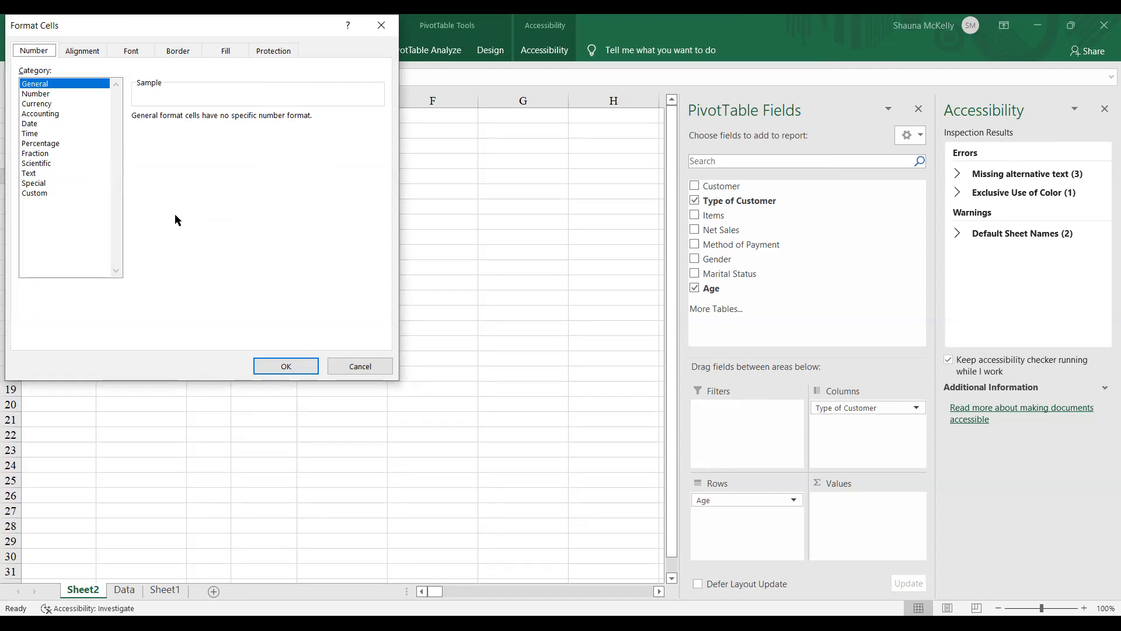
pyautogui.click(383, 30)
pyautogui.click(115, 151)
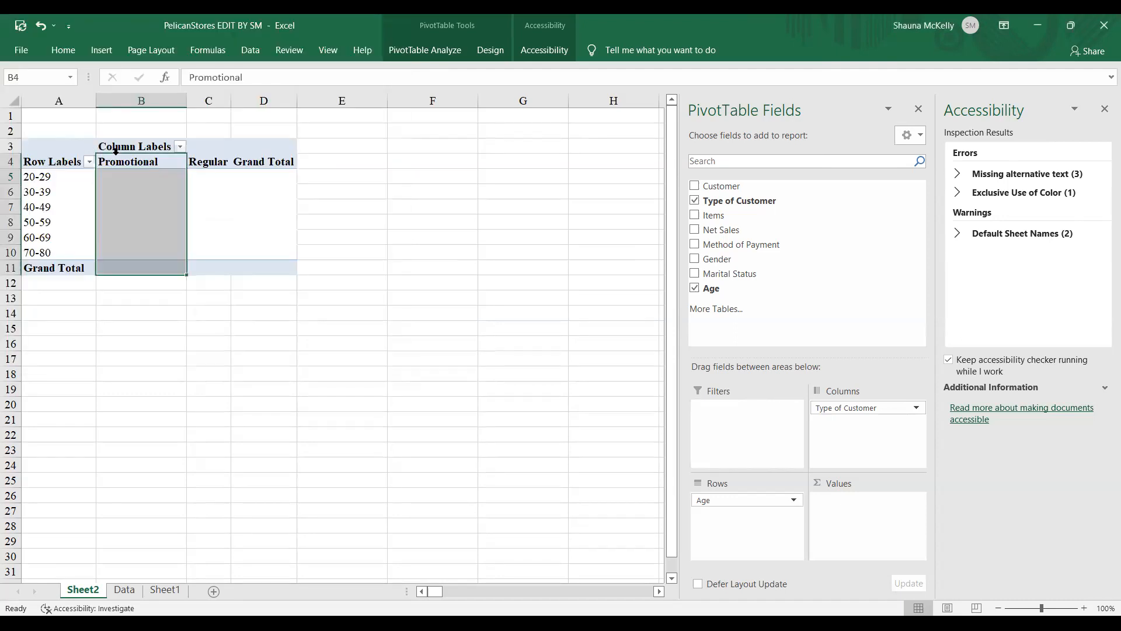
pyautogui.click(153, 147)
pyautogui.click(134, 172)
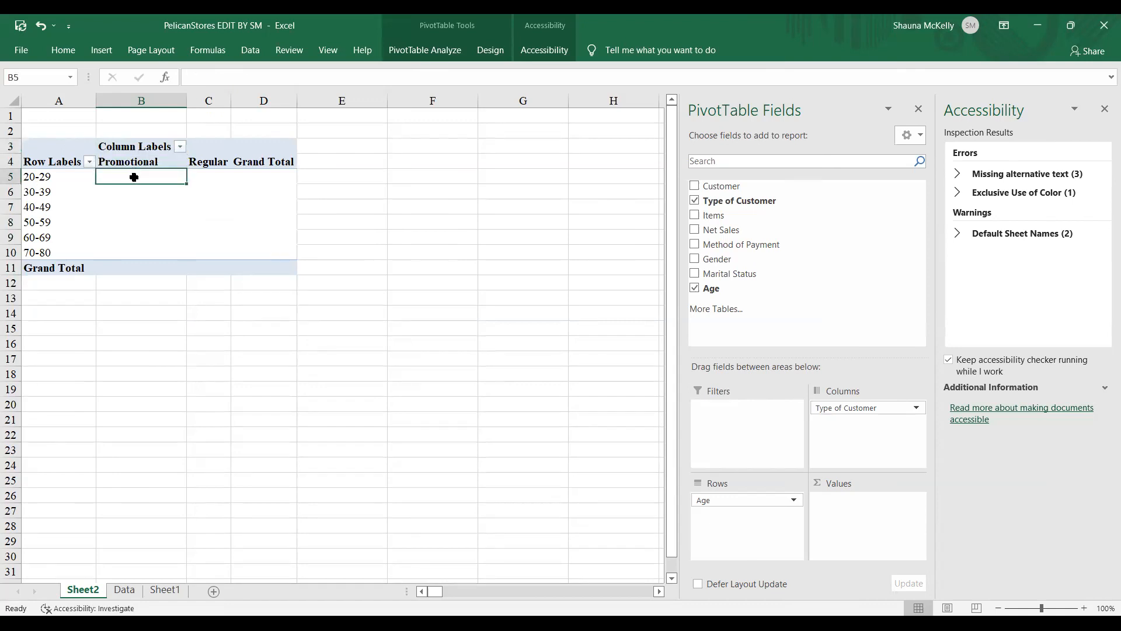
pyautogui.rightClick(133, 177)
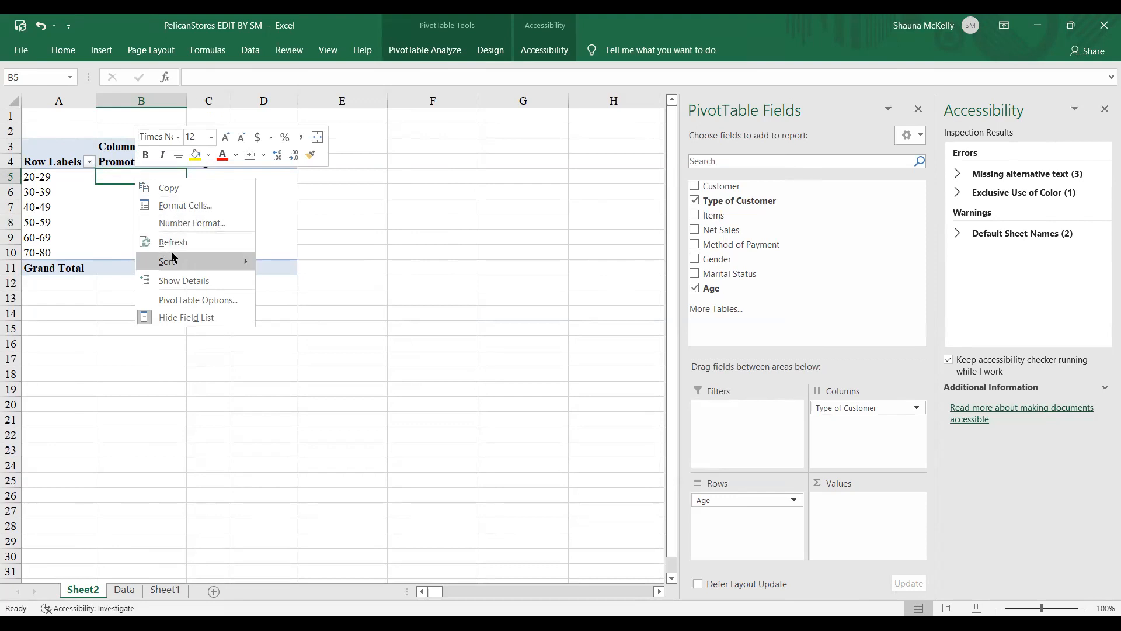
pyautogui.moveTo(173, 257)
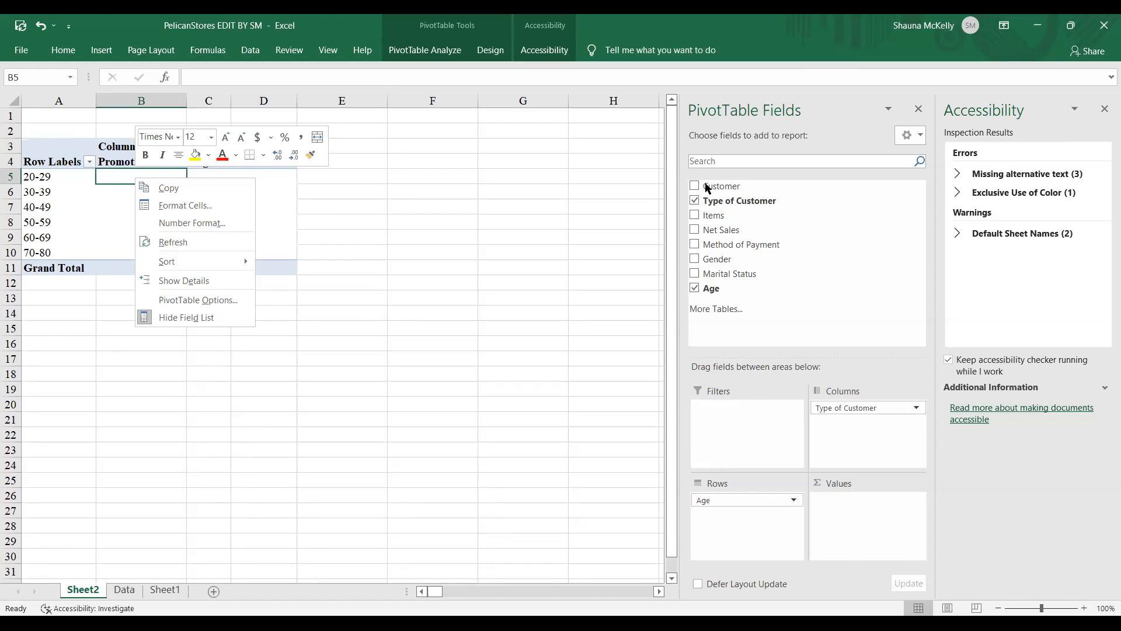
# Add the Customer field to the PivotTable values as a sum and look at that value field's options.
pyautogui.moveTo(707, 185); pyautogui.dragTo(842, 511)
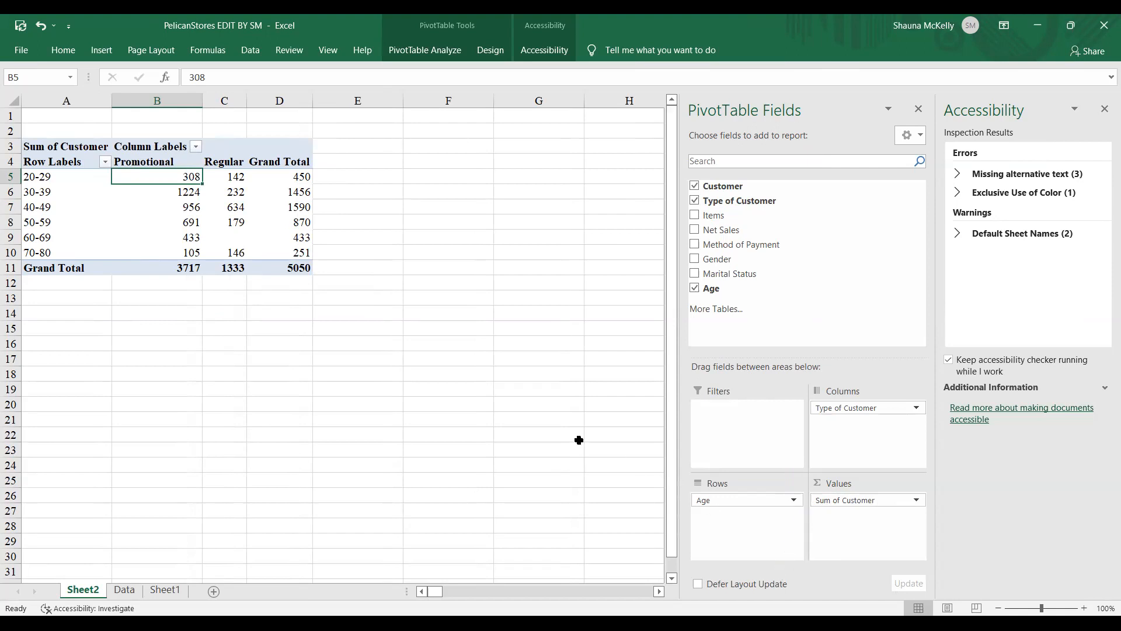
pyautogui.click(918, 501)
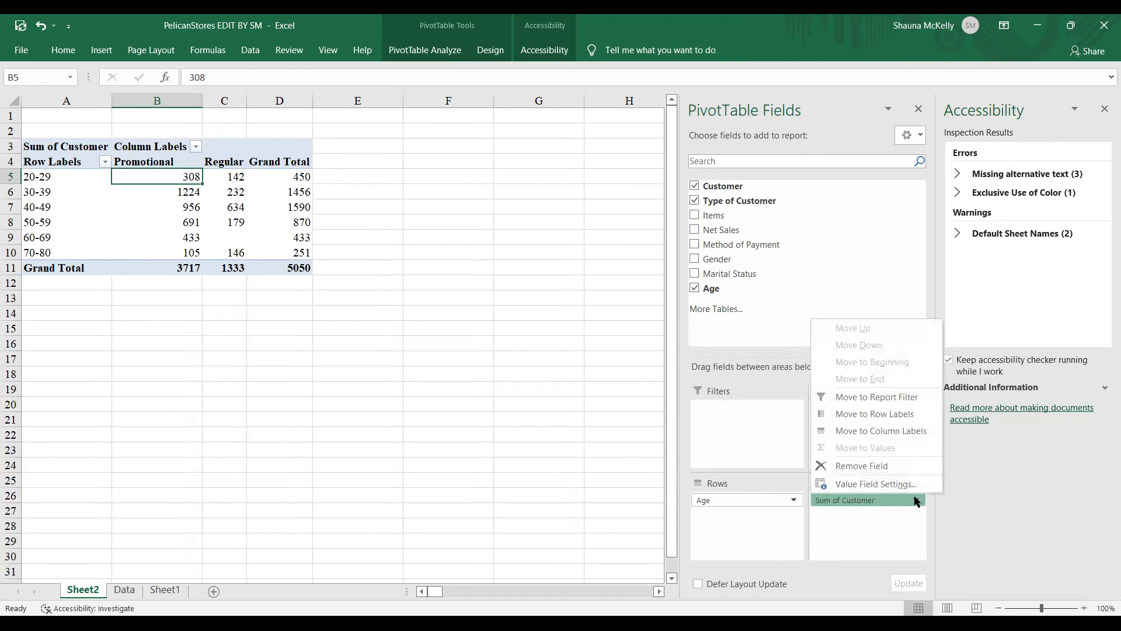
pyautogui.click(904, 521)
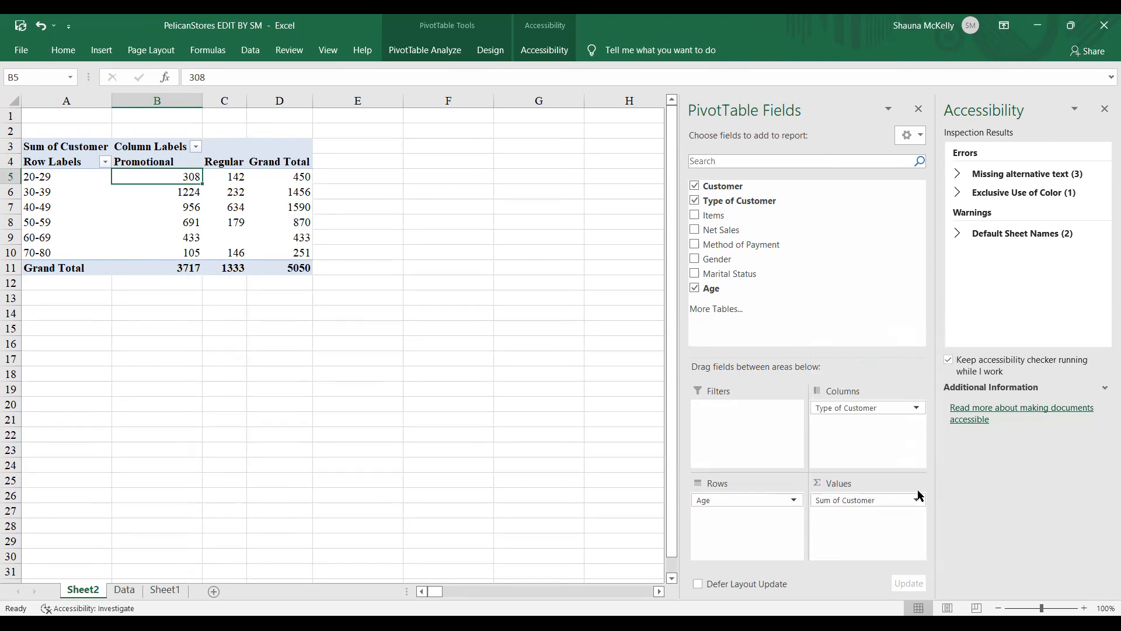
pyautogui.click(917, 502)
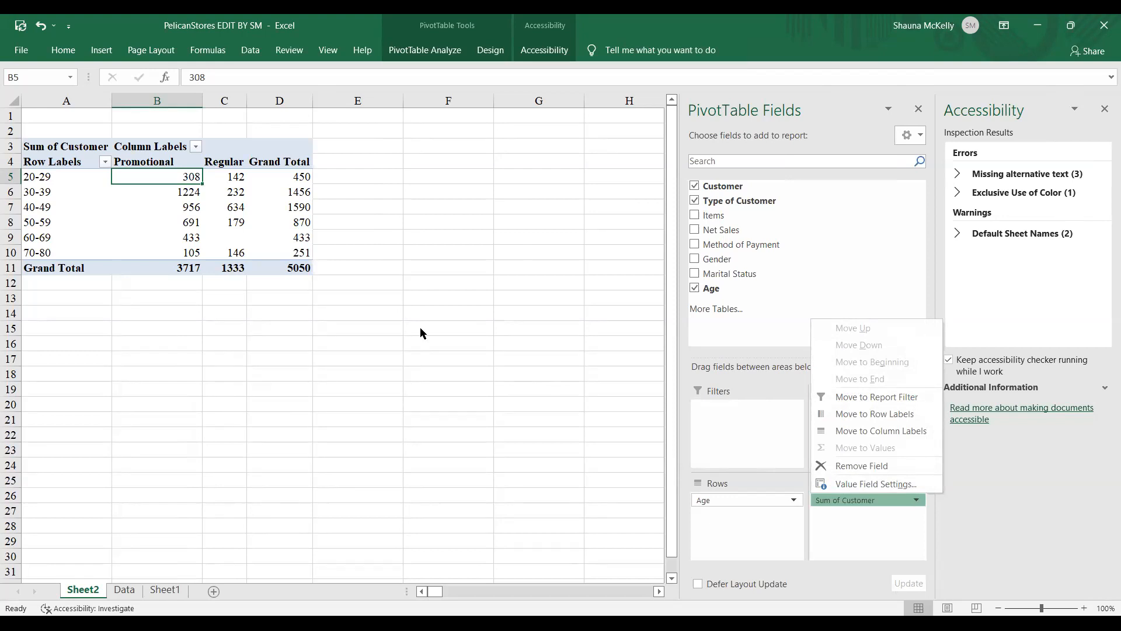
pyautogui.click(190, 313)
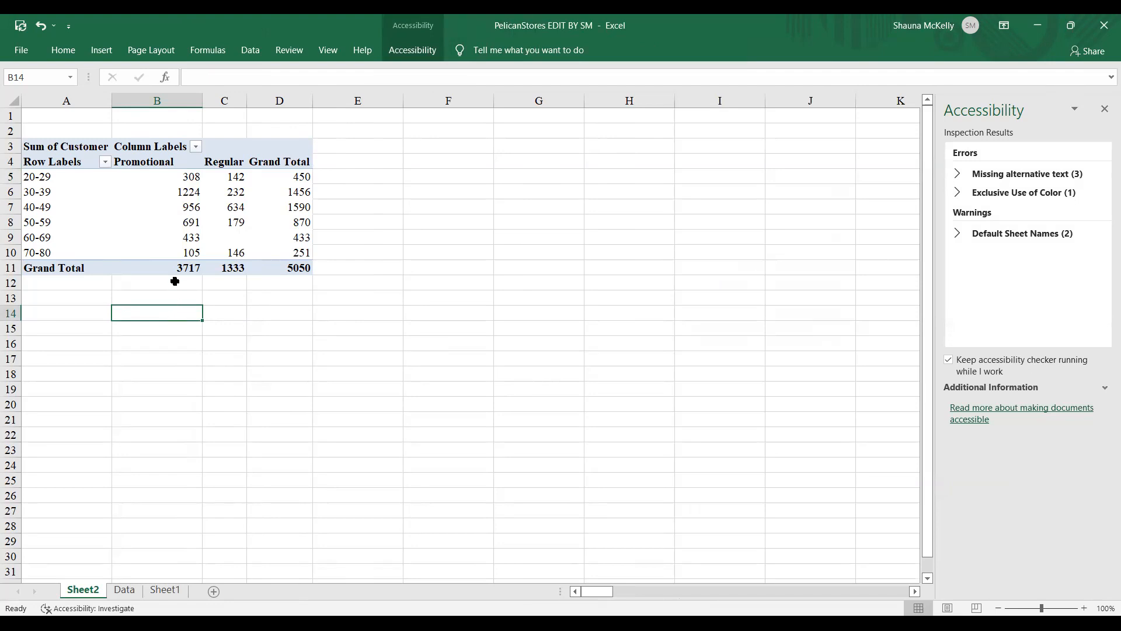
# Check the insert commands available for a cell inside the PivotTable and close the PivotTable field list.
pyautogui.moveTo(181, 271)
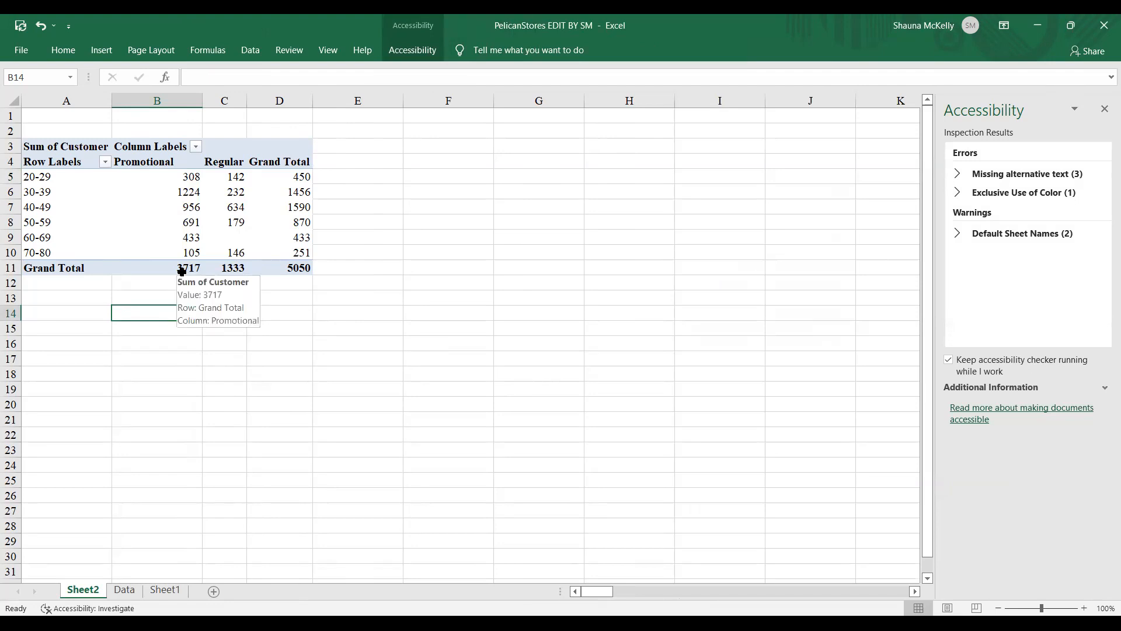
pyautogui.click(232, 236)
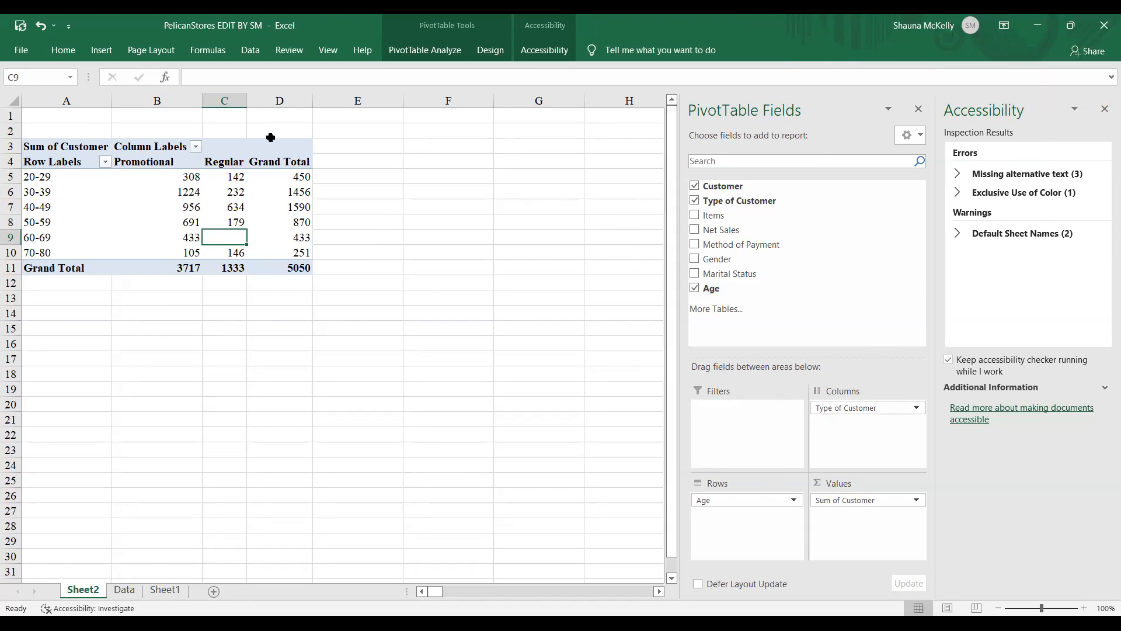
pyautogui.click(107, 48)
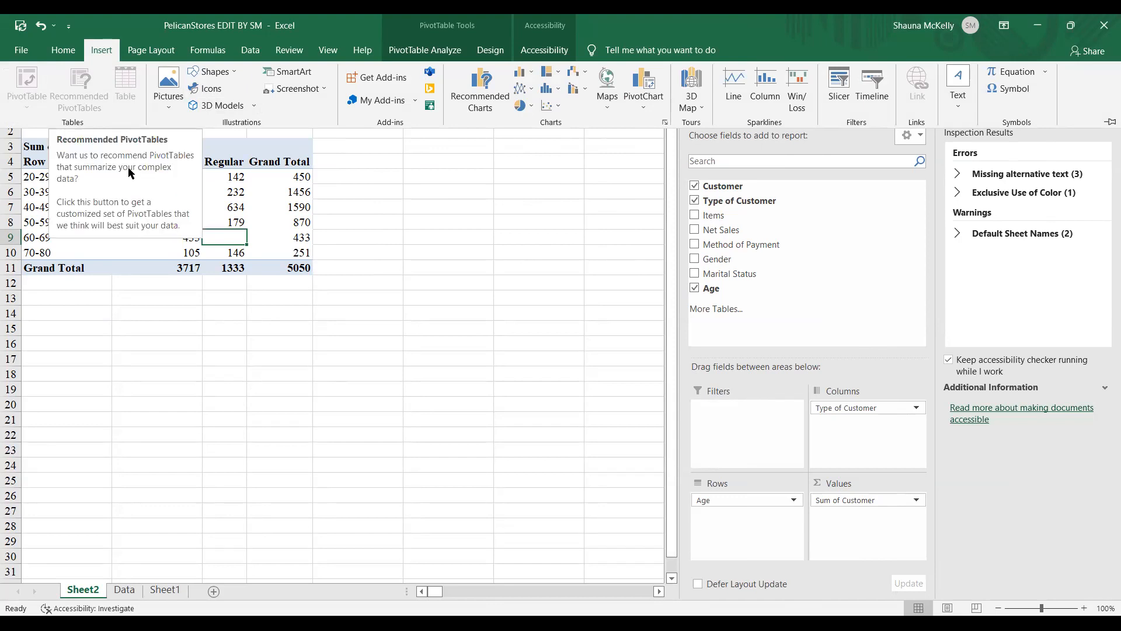
pyautogui.click(111, 310)
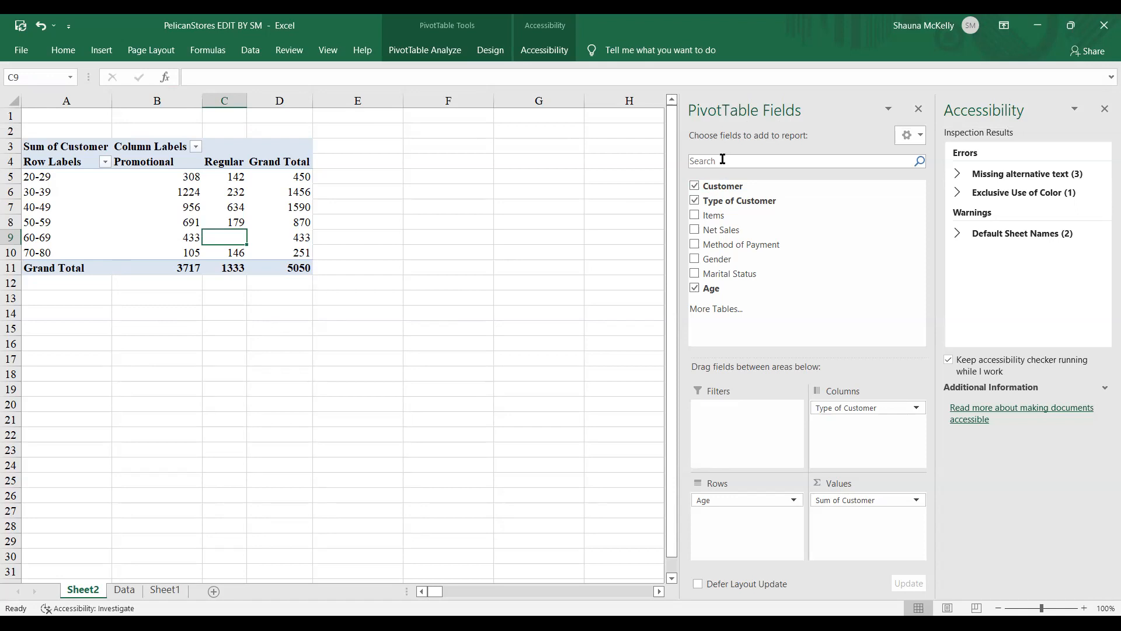
pyautogui.click(917, 110)
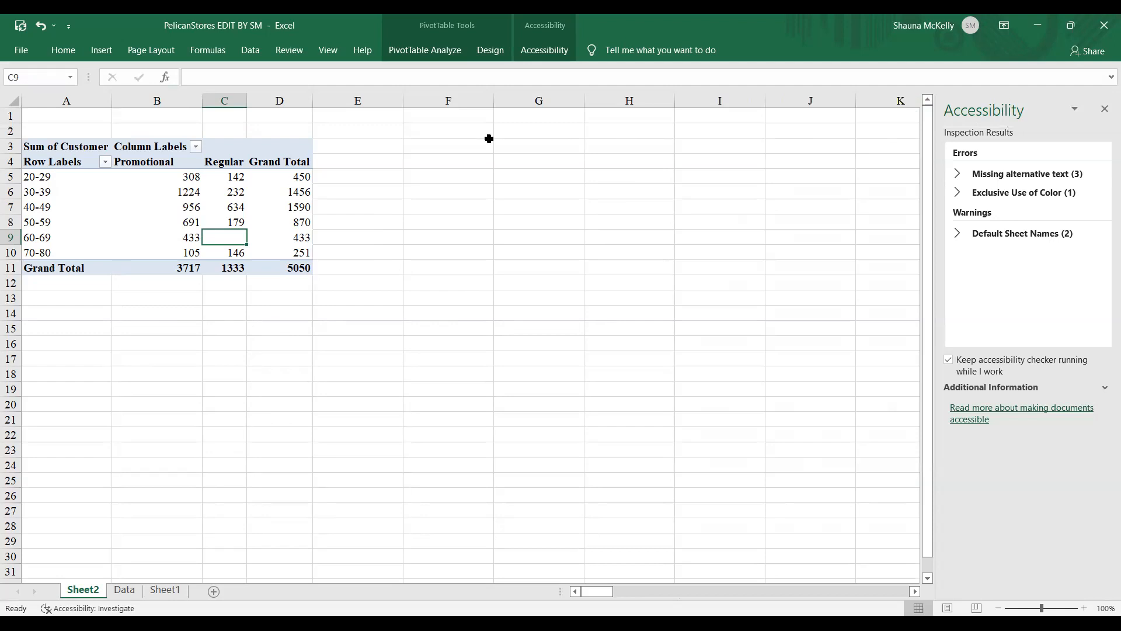
# Compare the insert commands available inside the PivotTable with those available for the empty cell E4.
pyautogui.click(102, 50)
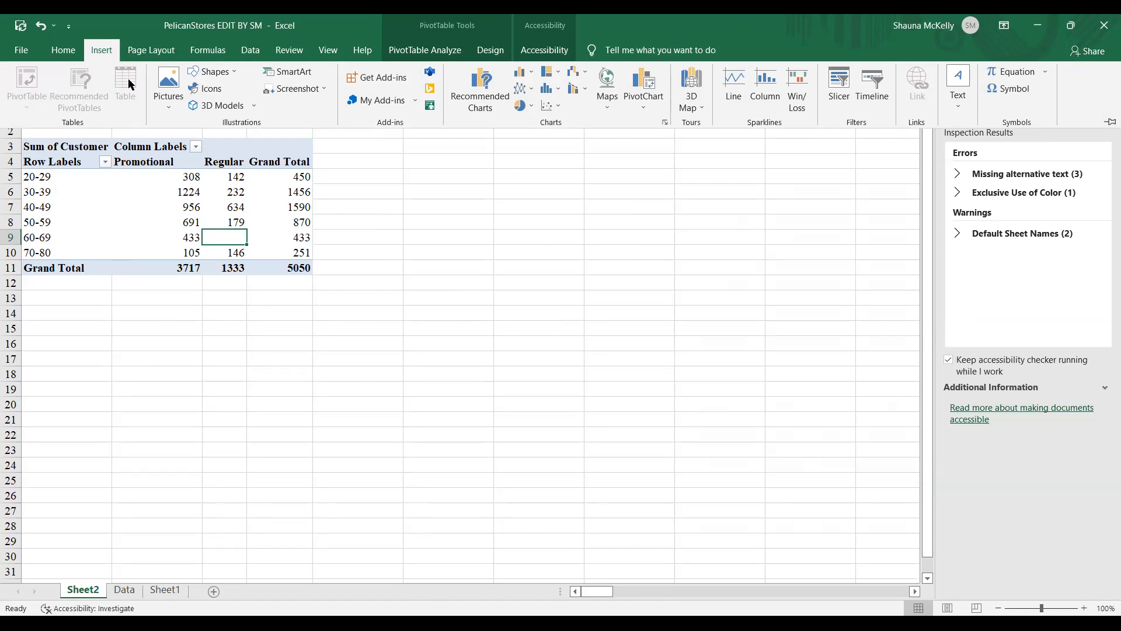
pyautogui.click(355, 161)
pyautogui.click(356, 162)
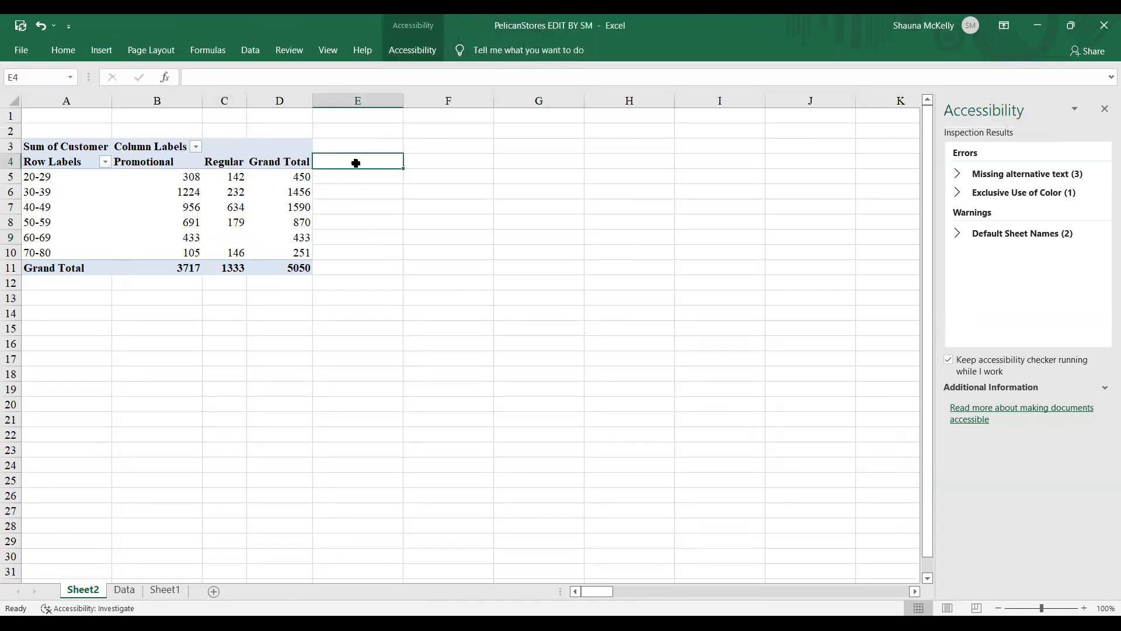
pyautogui.click(100, 51)
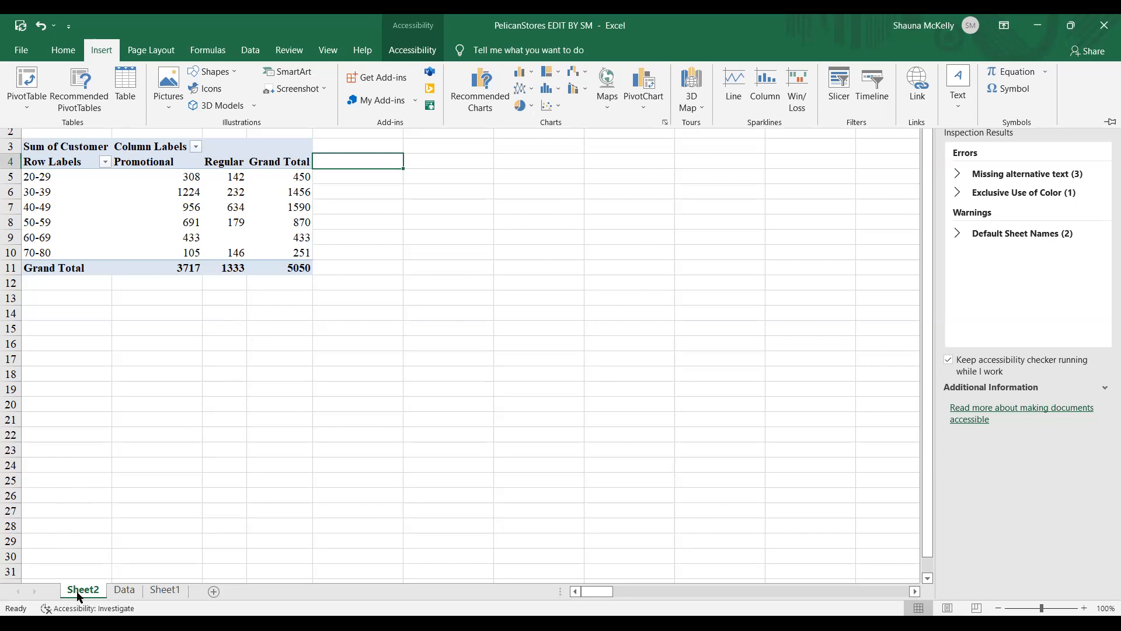
# Look over the Data sheet and the charts on Sheet1, and return to the PivotTable on Sheet2.
pyautogui.click(120, 590)
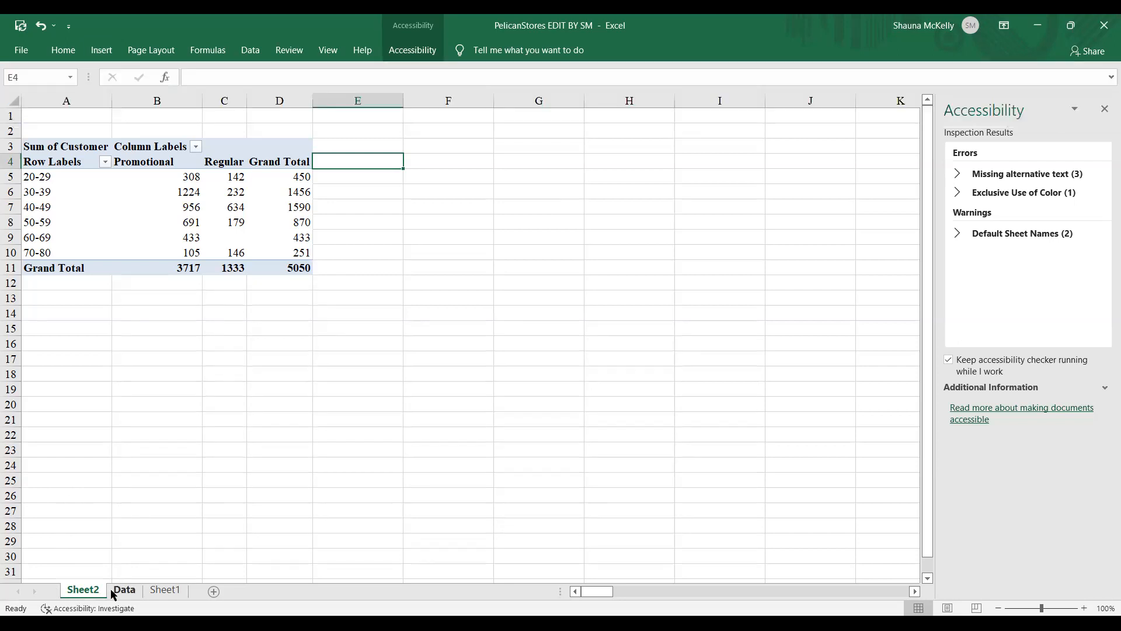
pyautogui.click(114, 591)
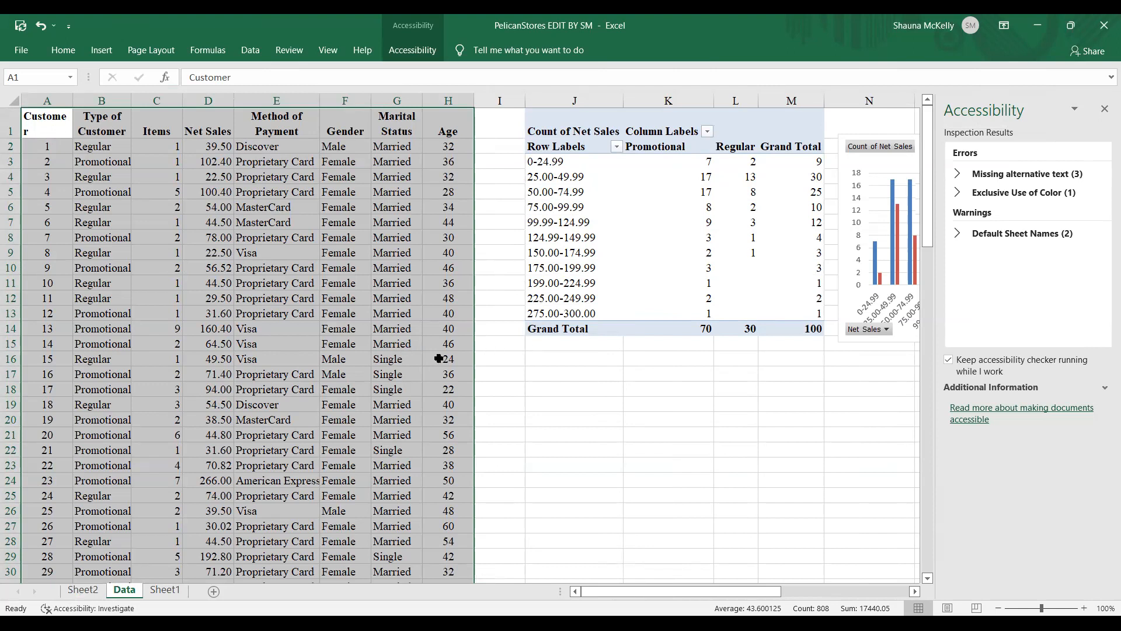
pyautogui.click(165, 590)
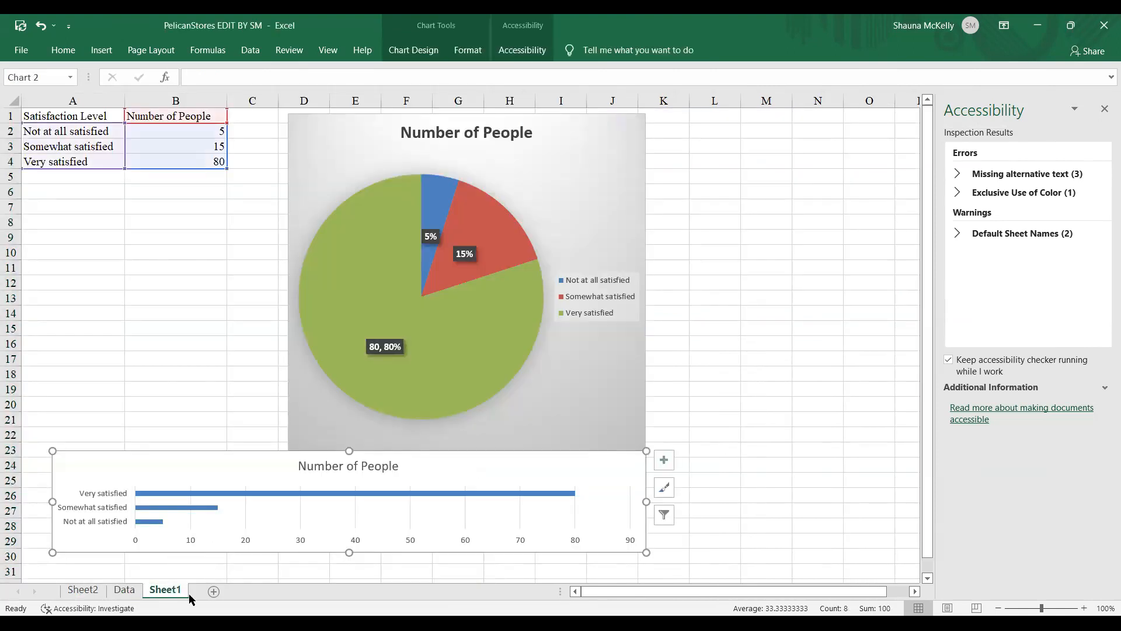
pyautogui.click(99, 591)
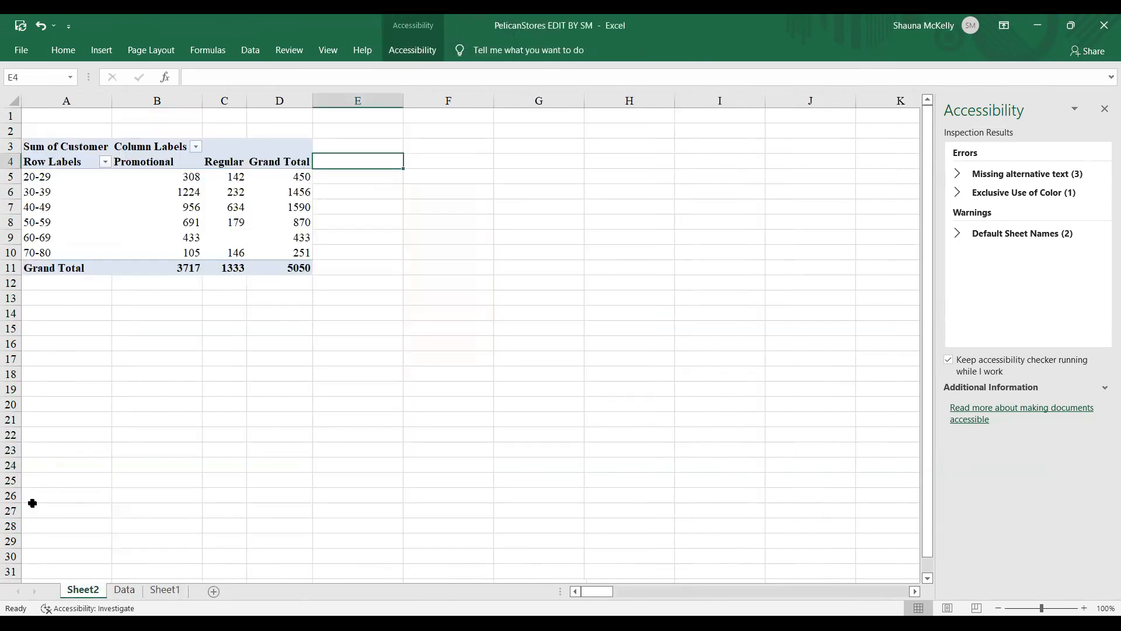
# Rename the 20-29 row label in cell A5 as "twenty-29".
pyautogui.click(56, 180)
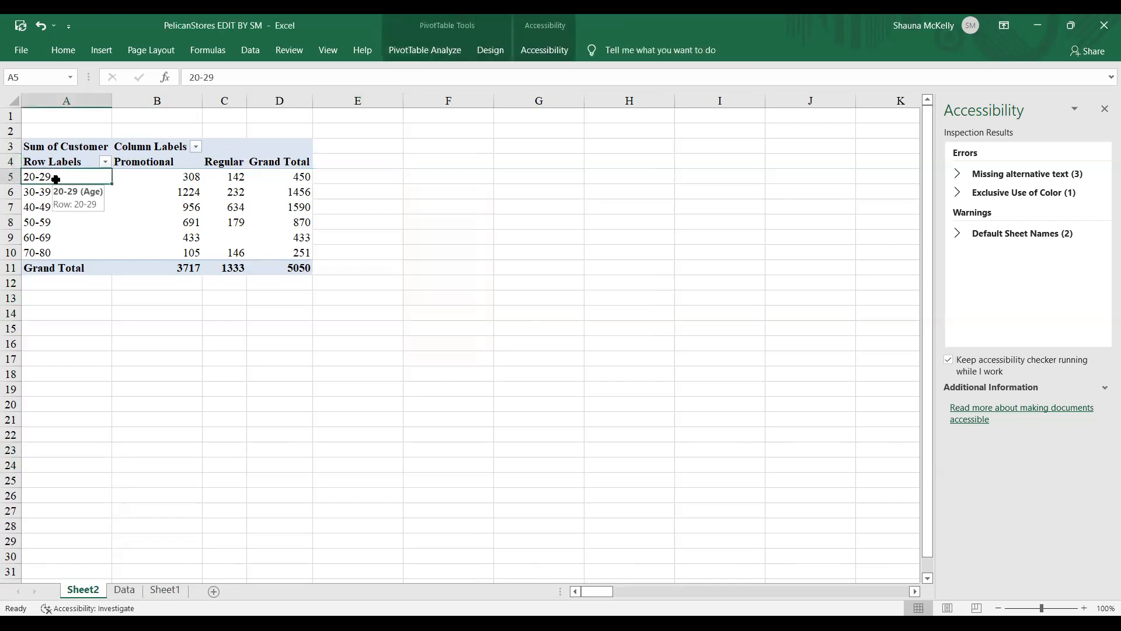
pyautogui.click(198, 77)
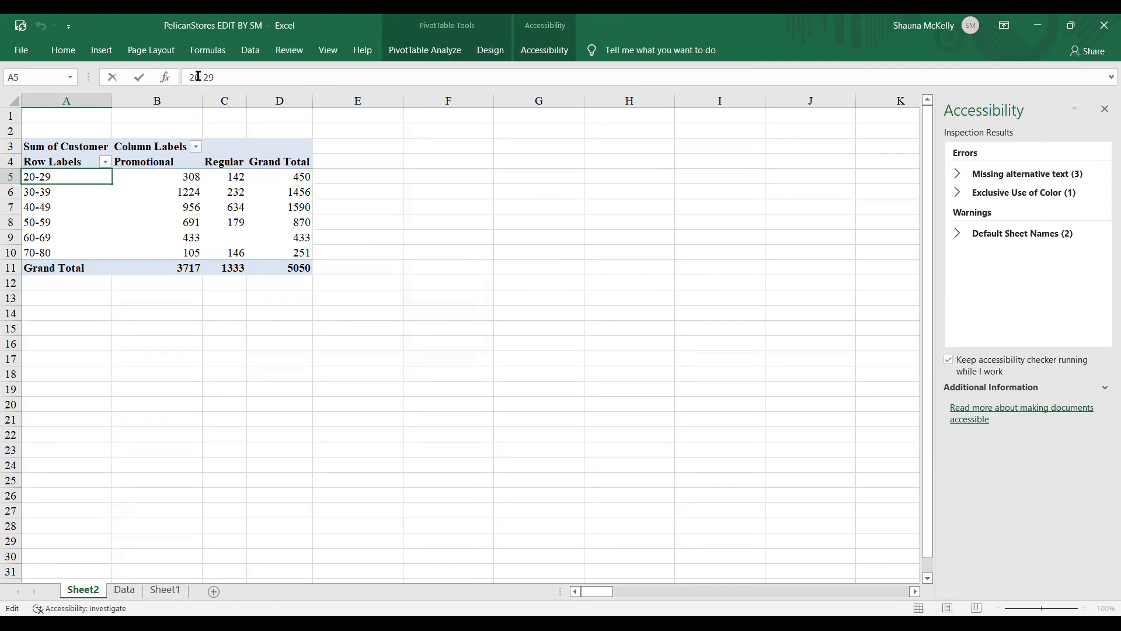
pyautogui.press('BackSpace')
pyautogui.press('BackSpace')
pyautogui.write('twenty')
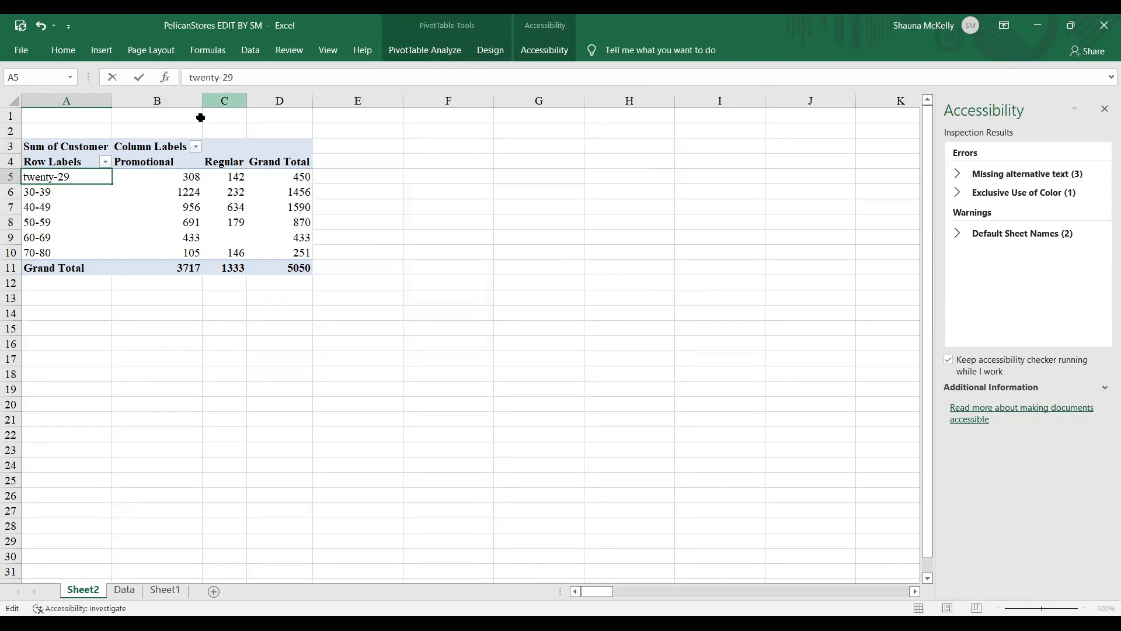
pyautogui.click(149, 183)
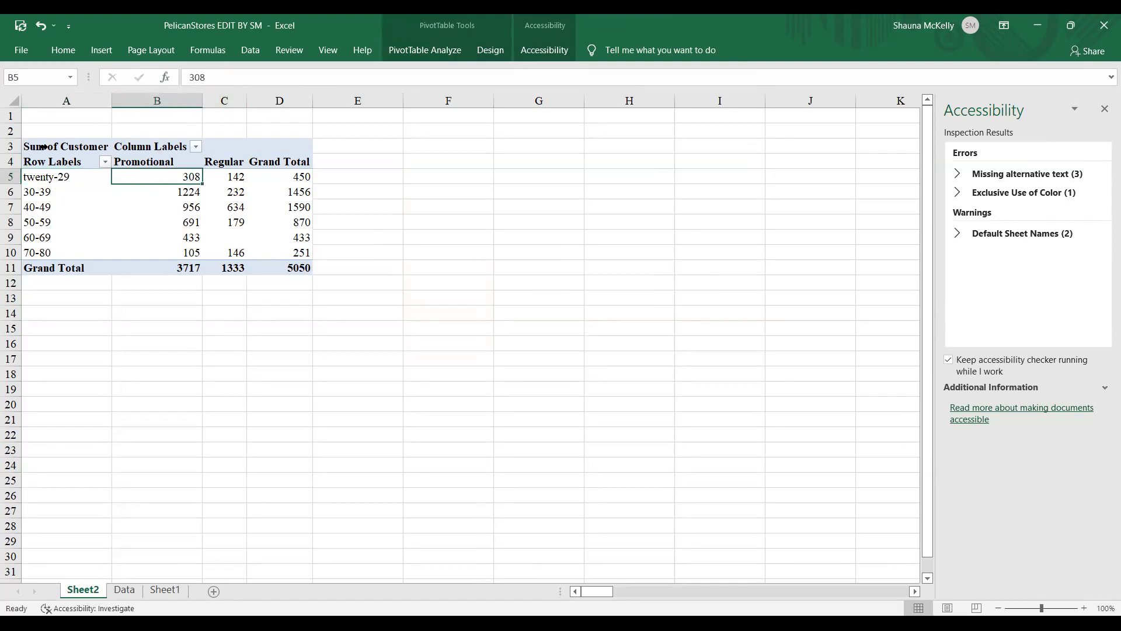